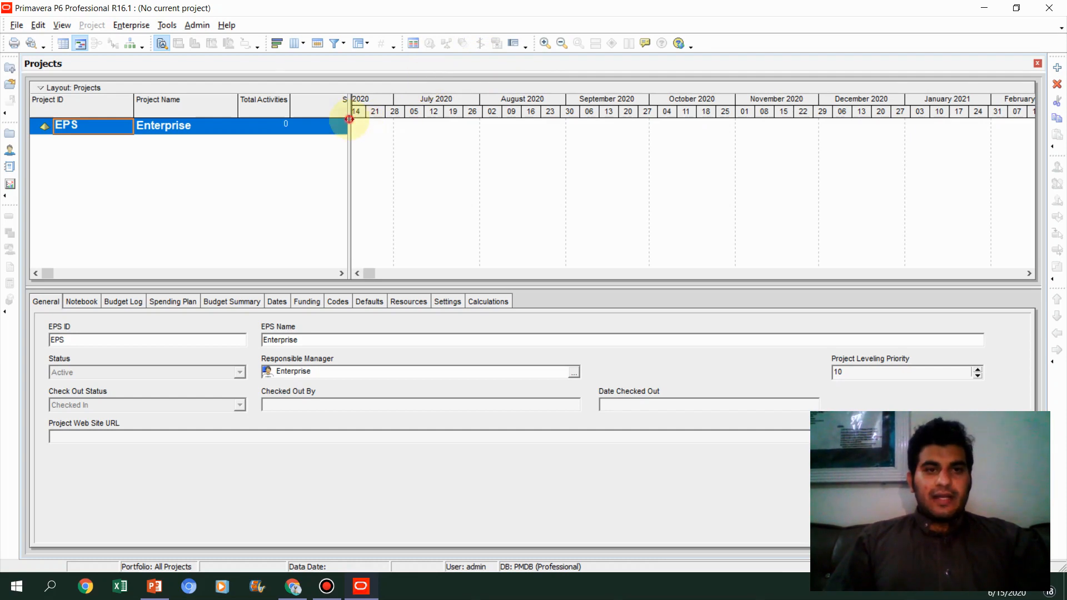
- Widen the projects table until the Strategic Priority column shows in full beside the Gantt chart
drag(349, 119, 414, 118)
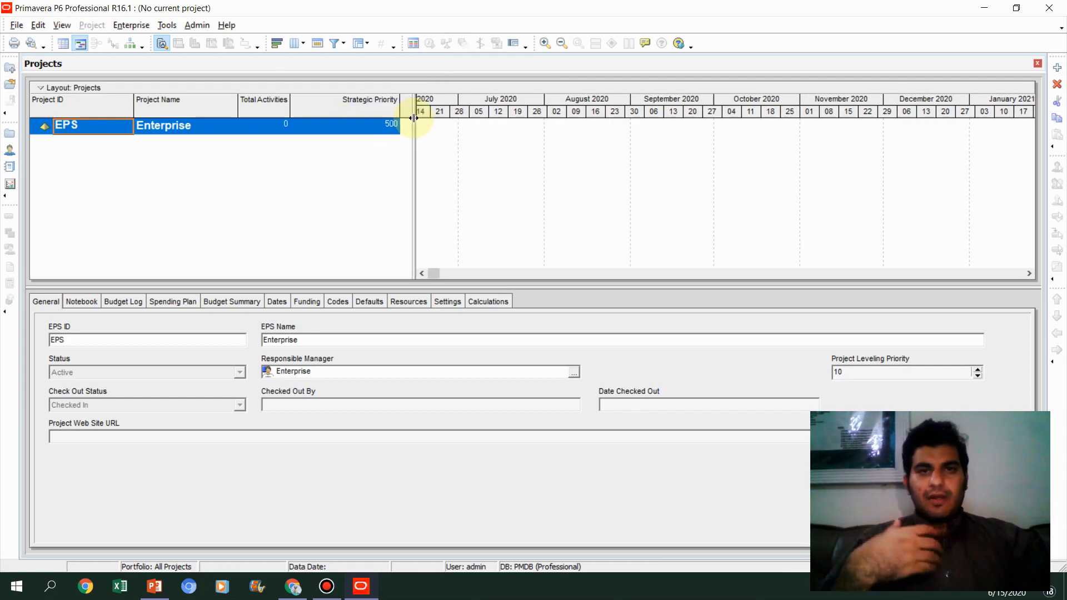
drag(414, 118, 405, 118)
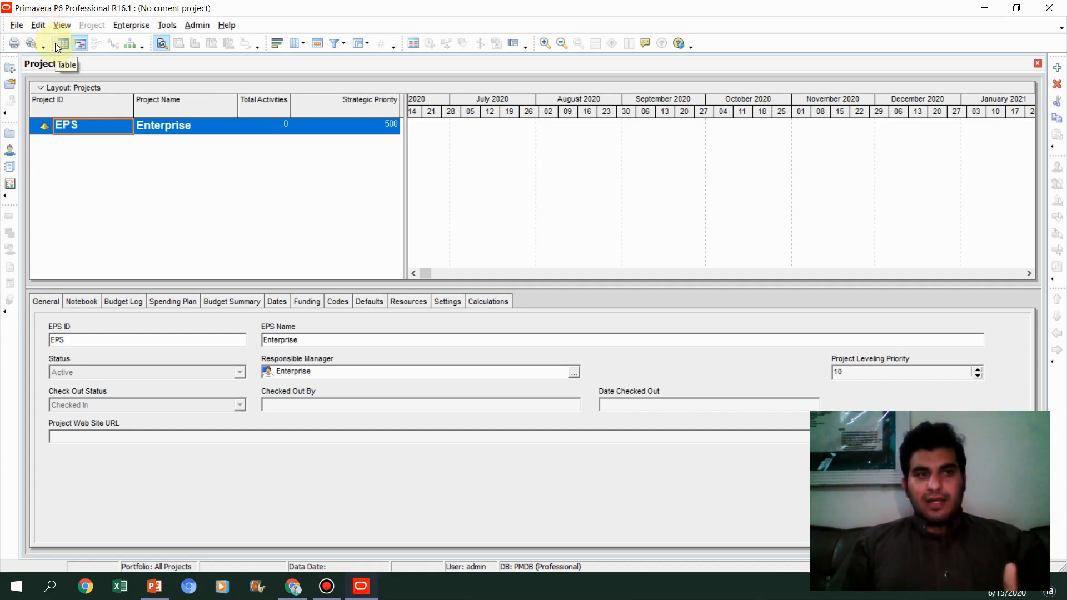
click(37, 28)
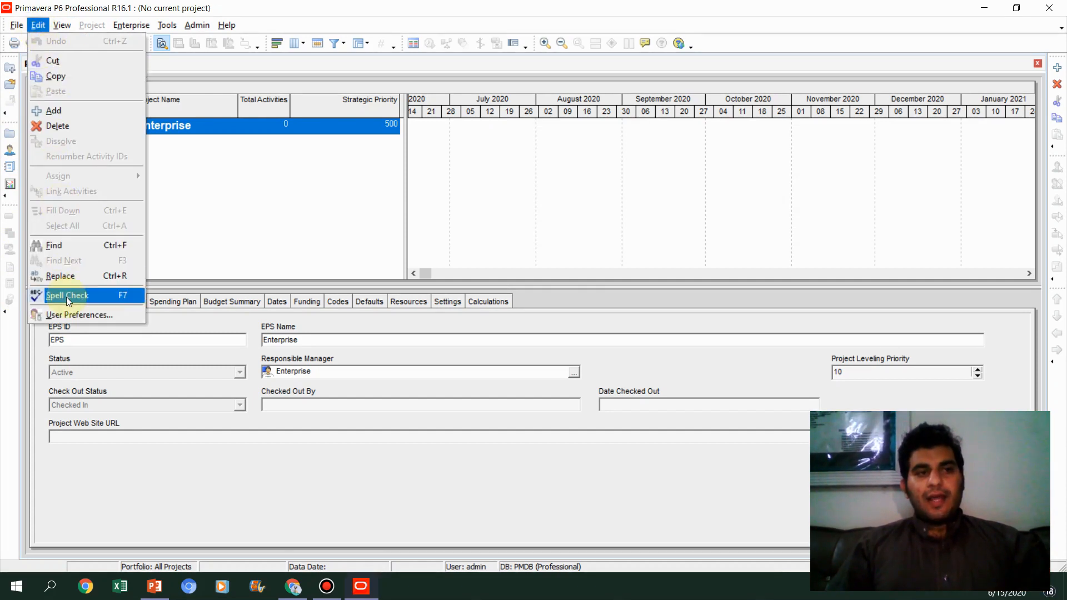
mouse_move(58, 27)
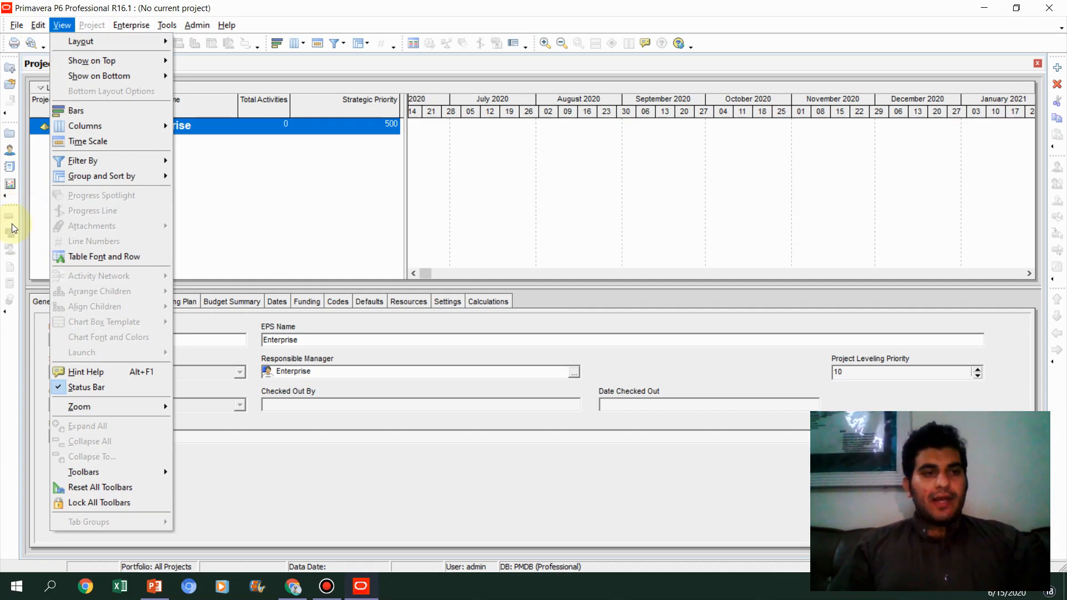
click(35, 222)
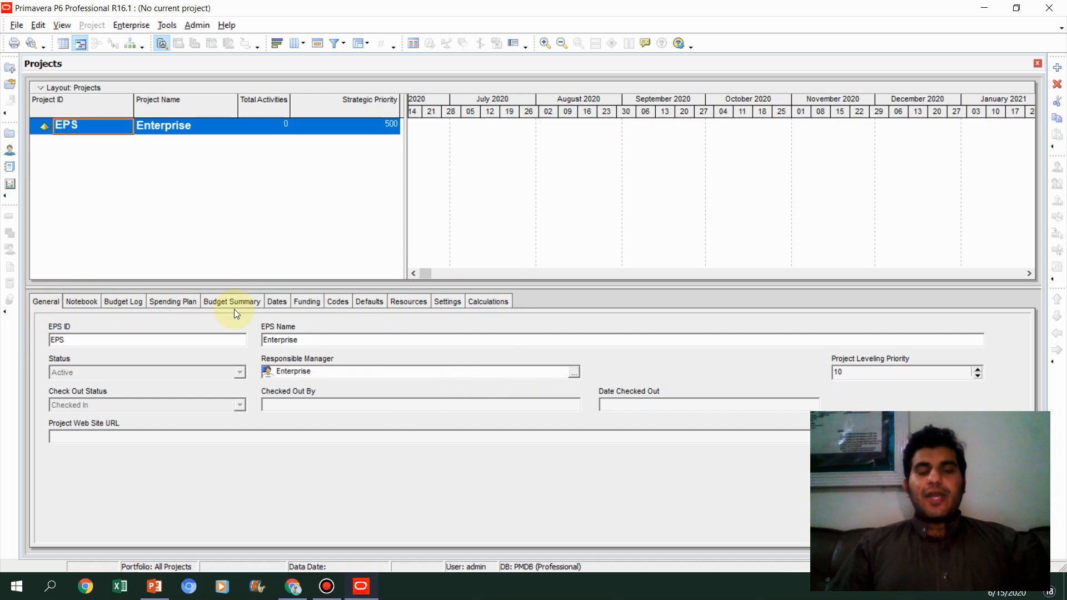
- Enlarge the projects table and Gantt area by shrinking the details area beneath it
drag(226, 288, 226, 313)
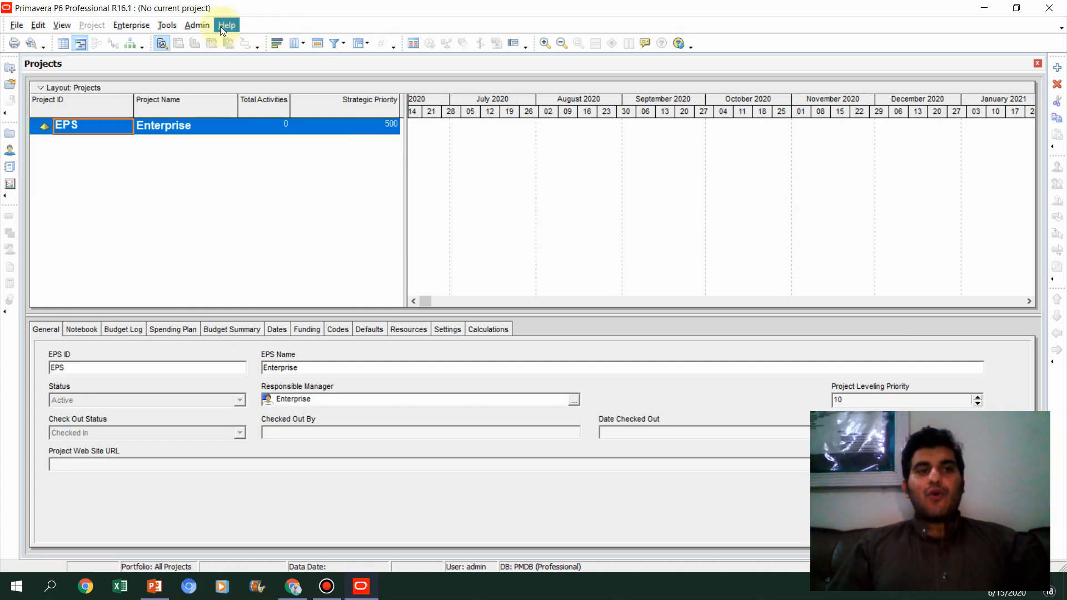
- Set the industry selection in the admin preferences to Engineering and Construction and close the preferences
click(206, 30)
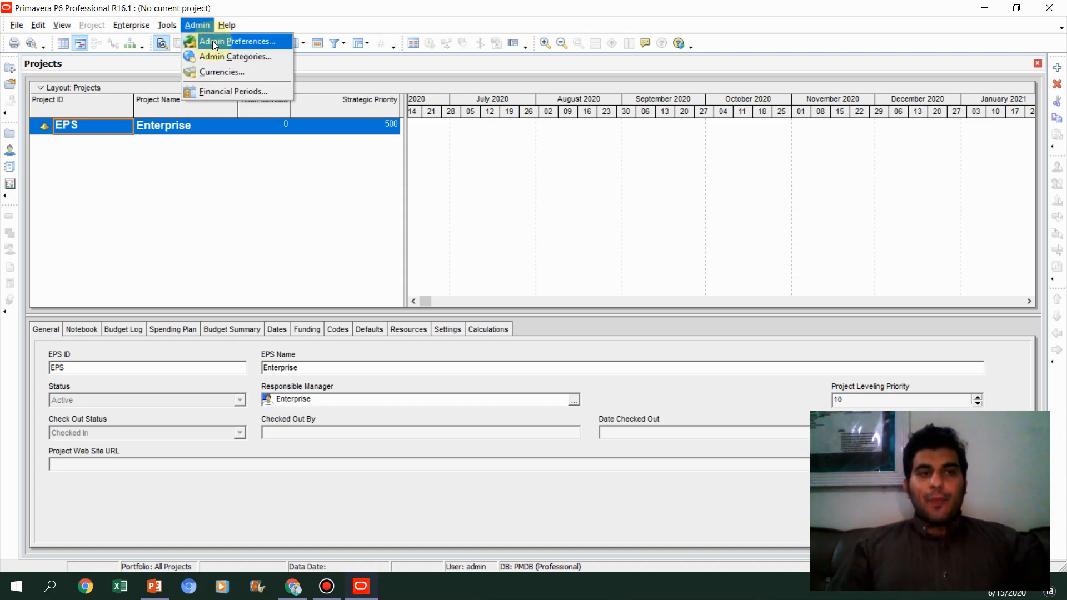
click(212, 41)
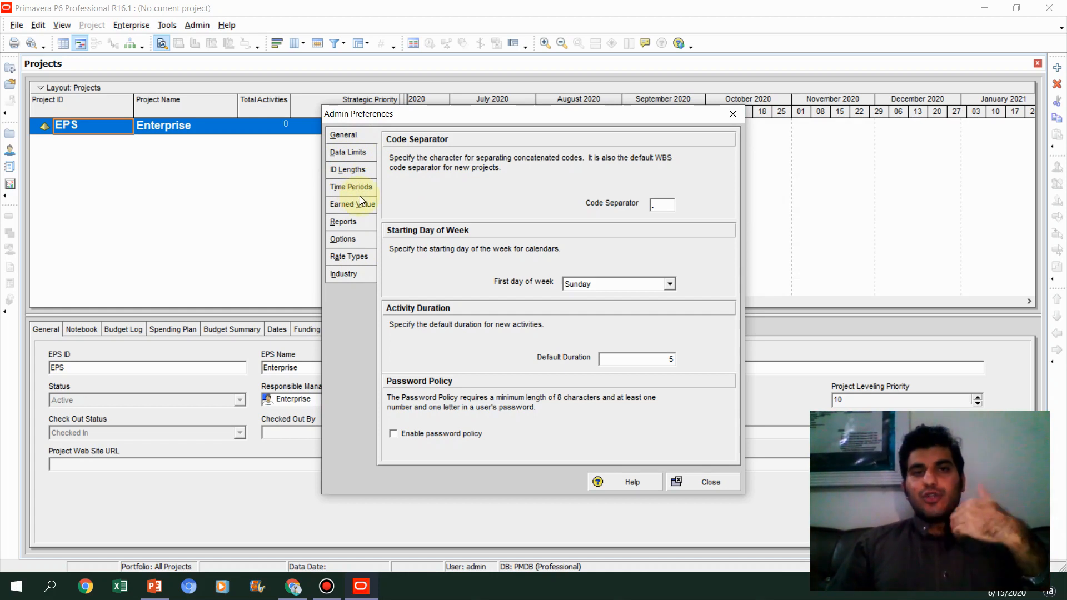
click(345, 276)
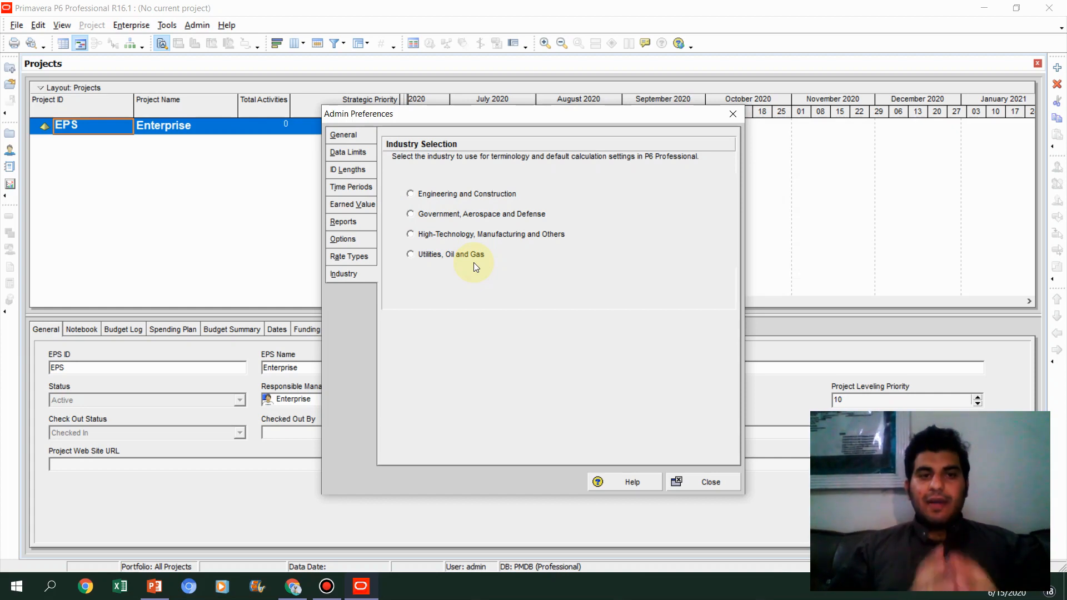
click(429, 194)
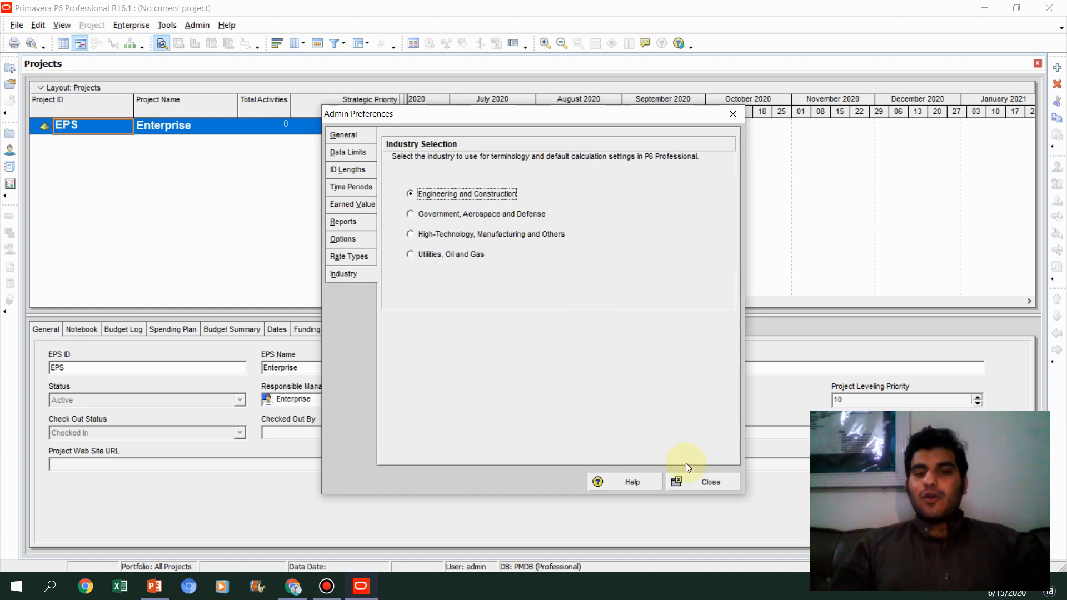
click(691, 482)
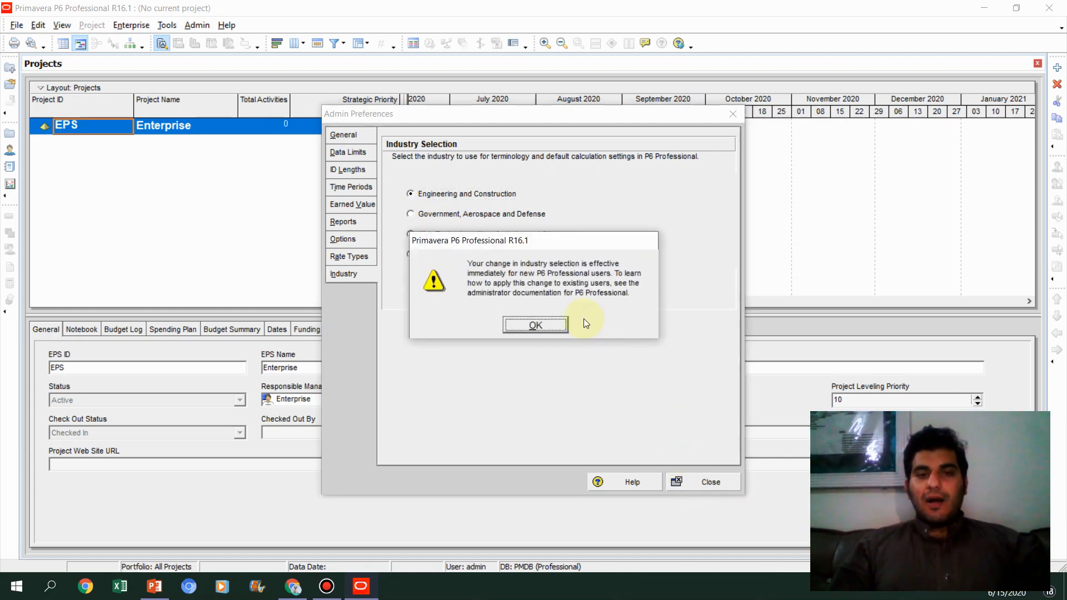
click(559, 324)
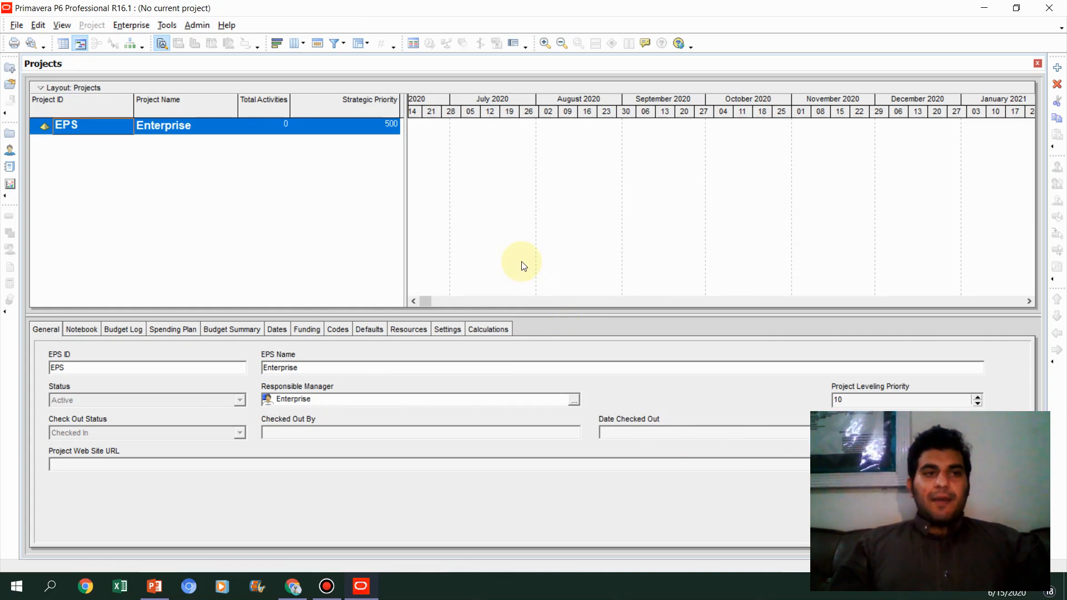
- Add a new currency to the currencies list and name it Pakistani Rupees
click(209, 28)
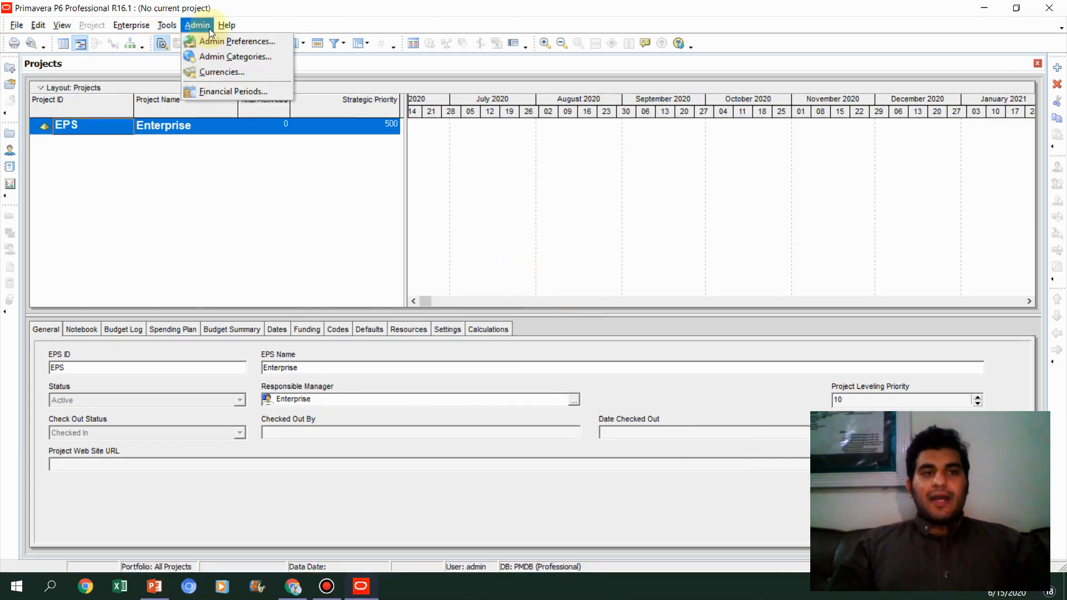
click(215, 72)
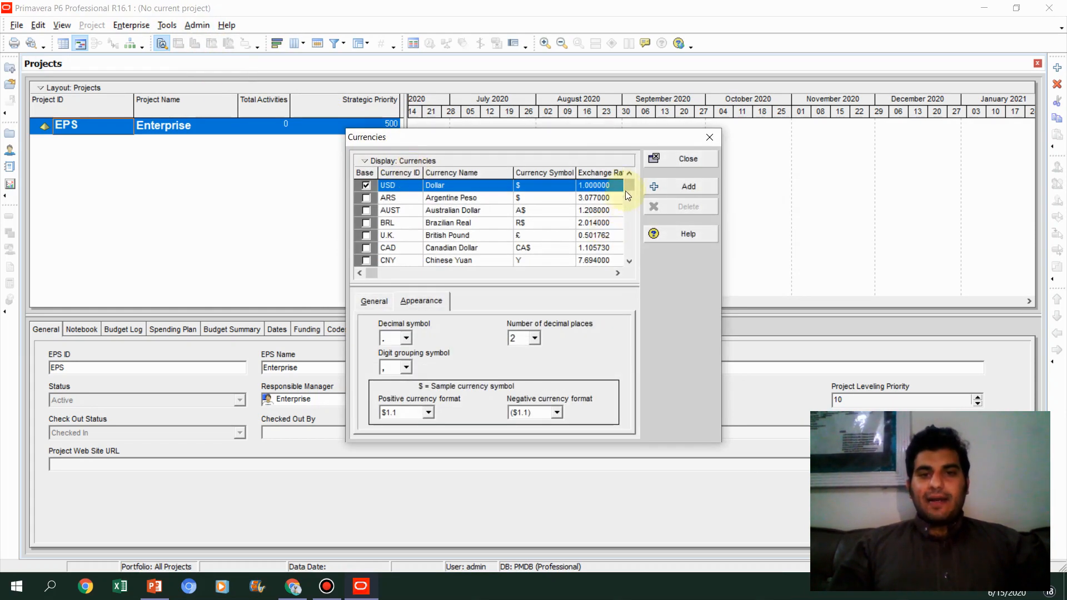
drag(627, 183, 633, 277)
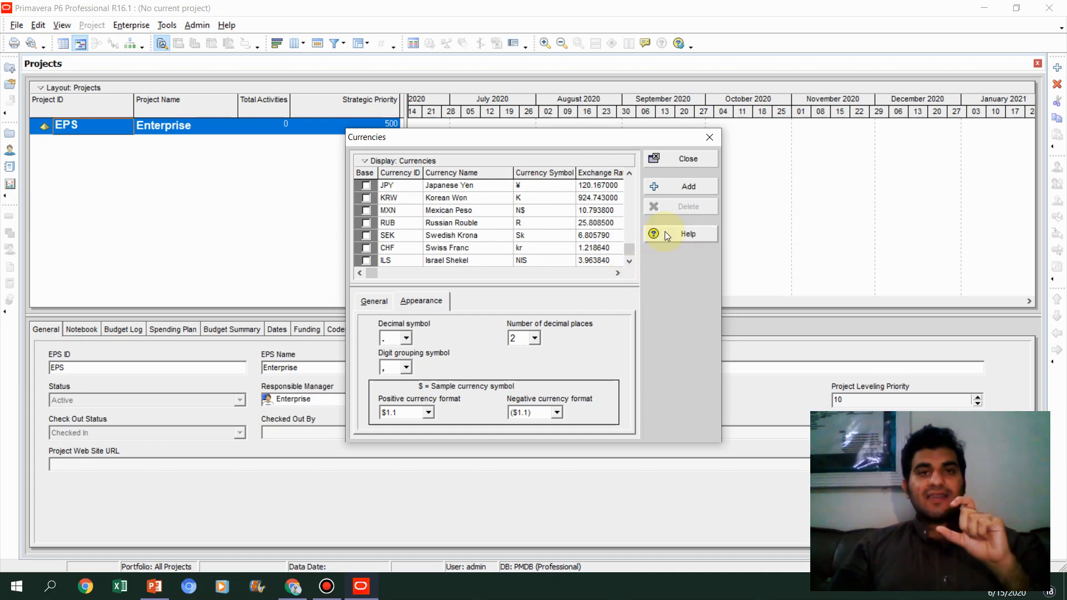
click(672, 188)
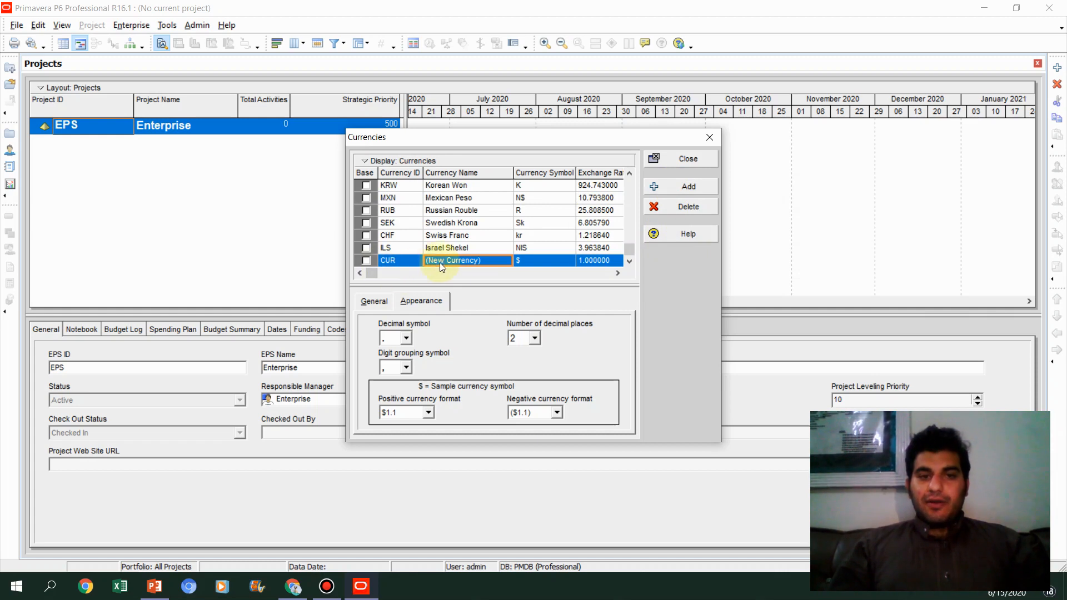
click(468, 264)
drag(488, 262, 400, 263)
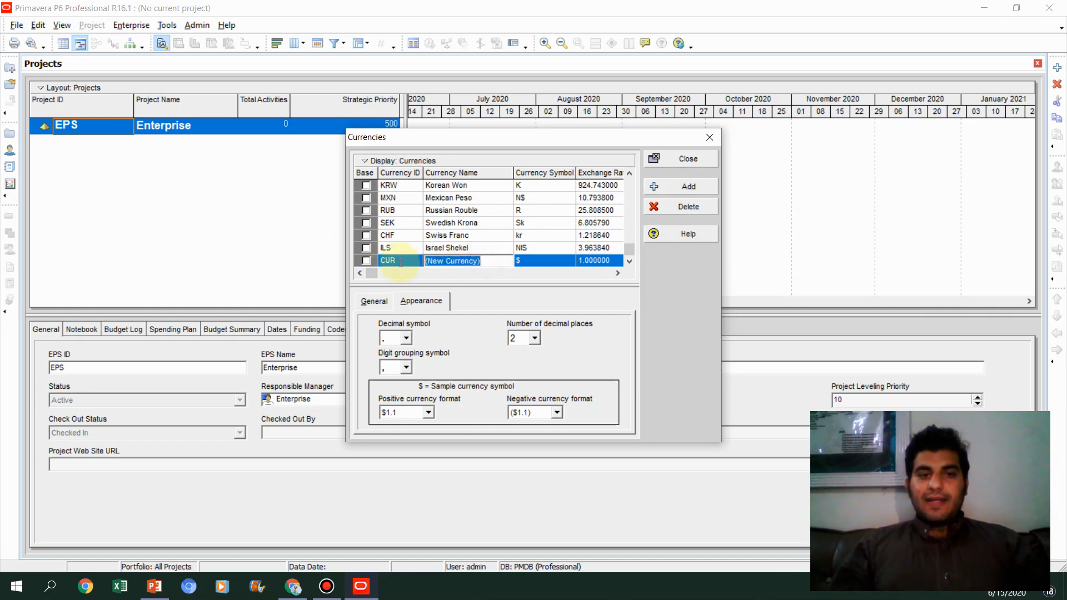
key(BackSpace)
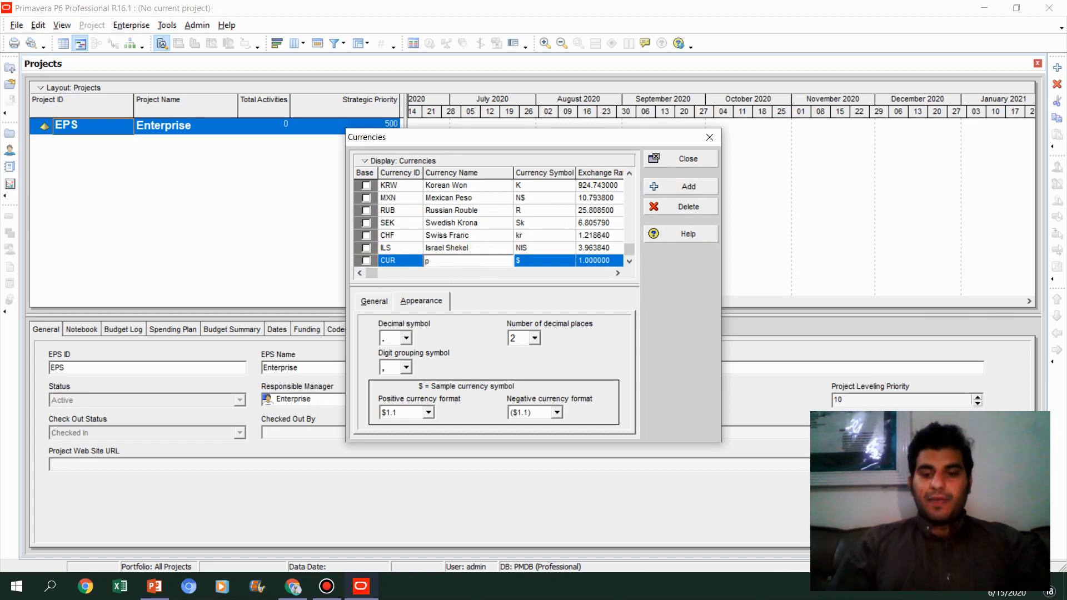
text(P)
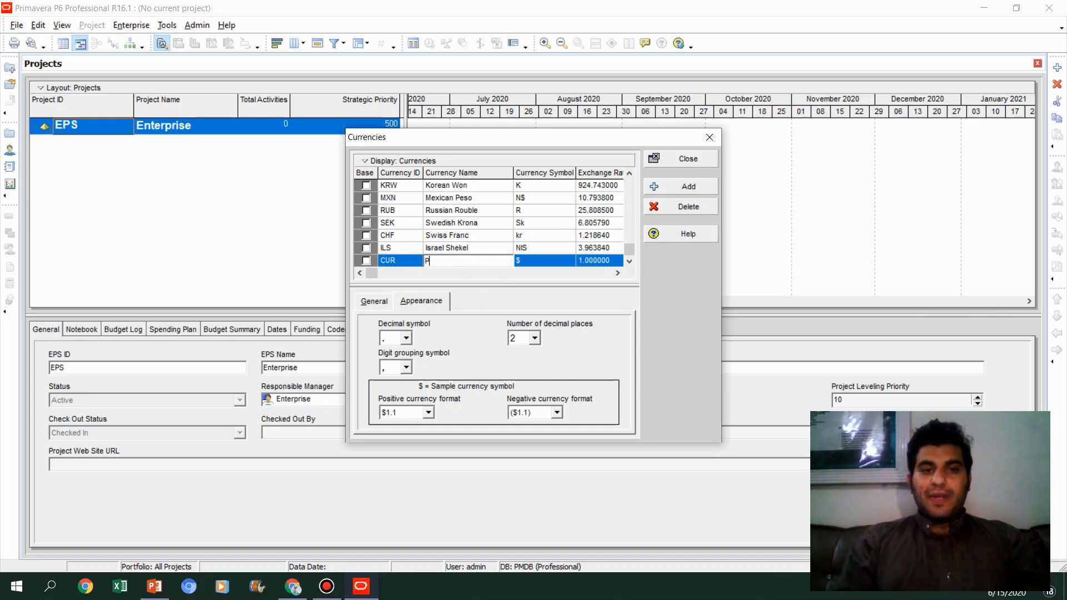
text(a)
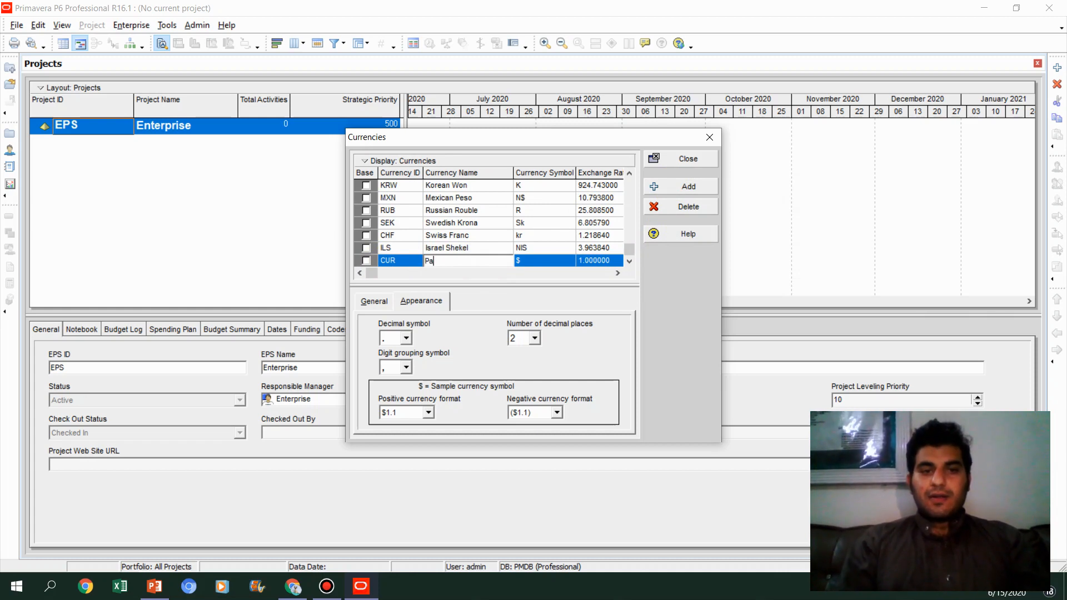
text(kistani)
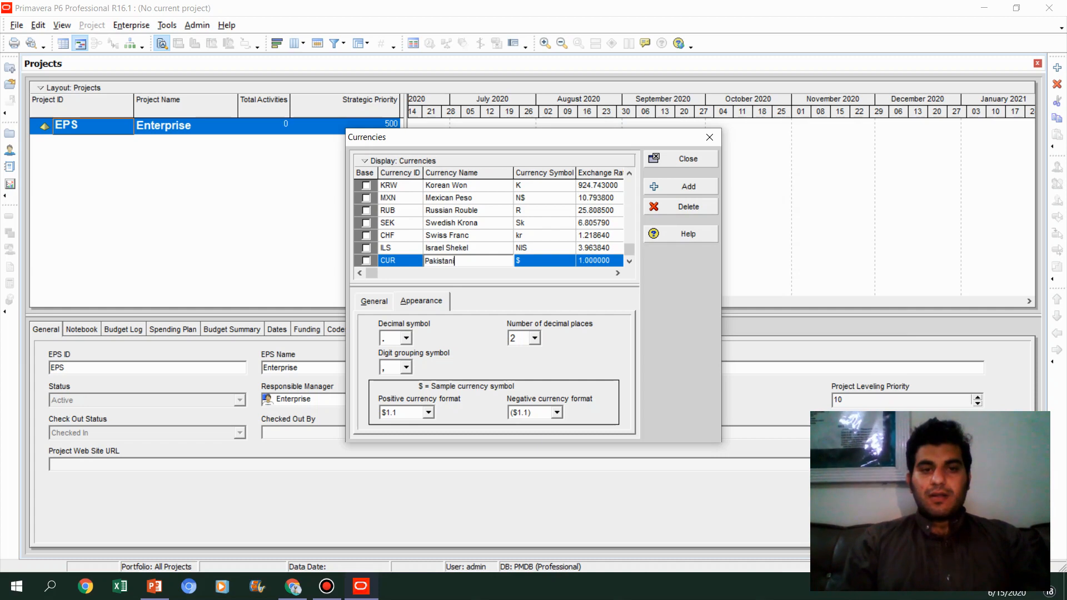
text( Rupees)
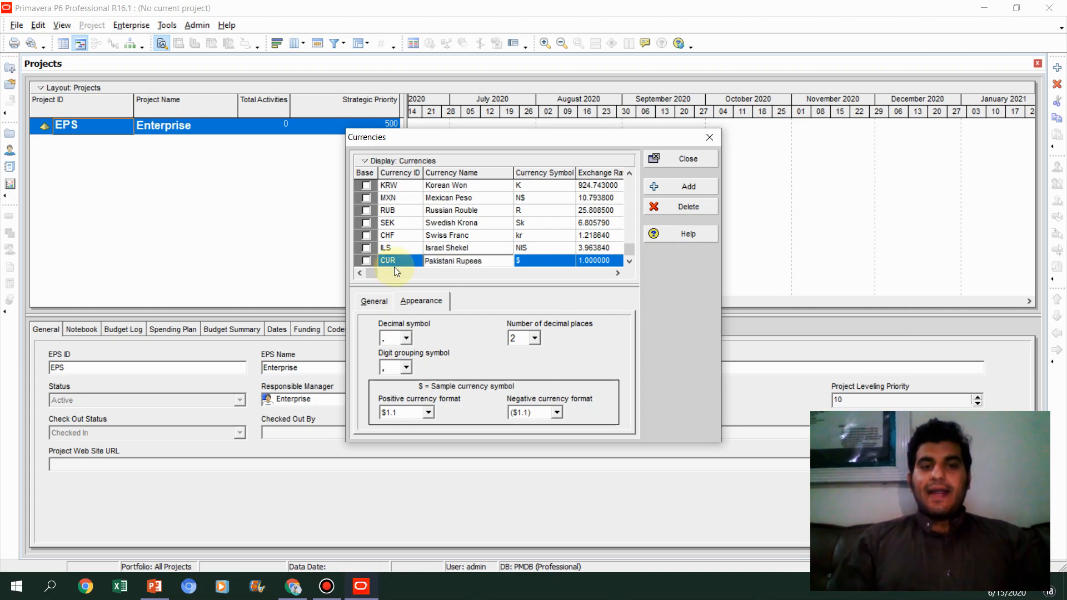
- Give the Pakistani Rupees currency the symbol PKR and an exchange rate of 162, and close the currencies list
click(546, 259)
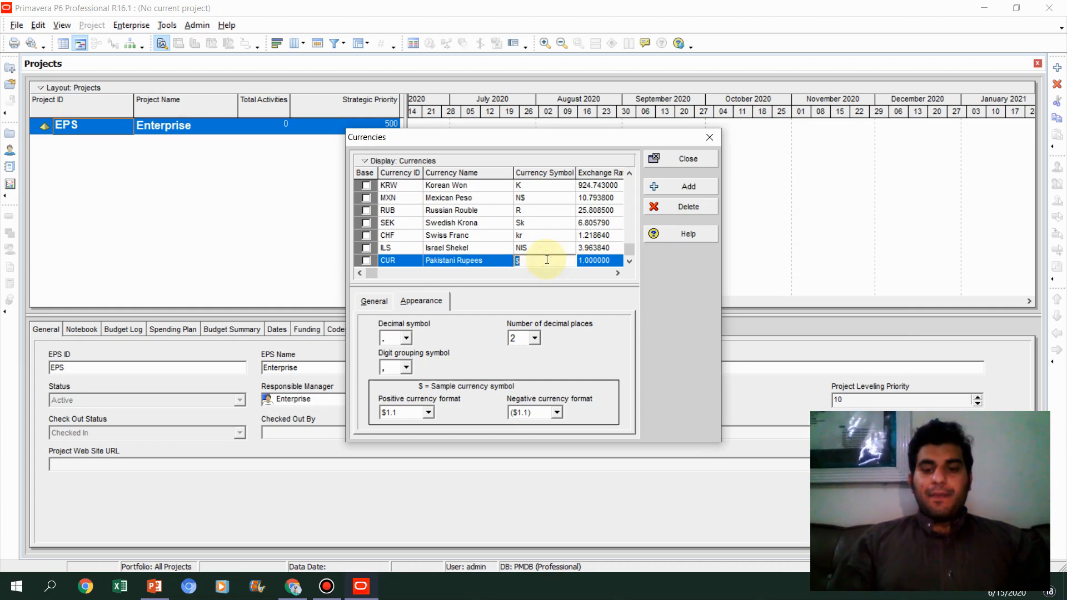
key(BackSpace)
text(PKR)
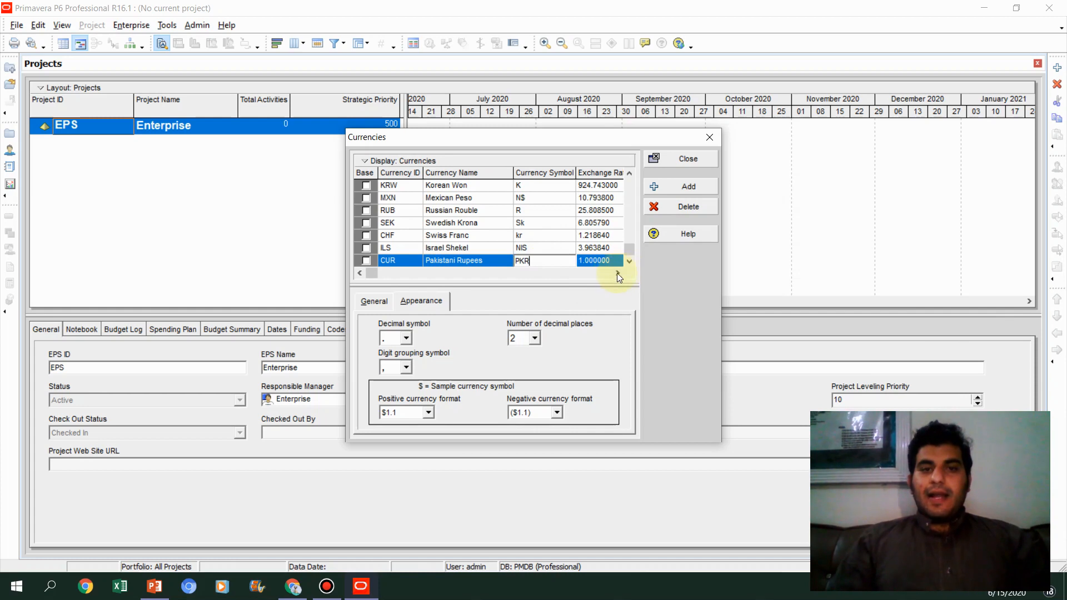
click(612, 264)
click(620, 259)
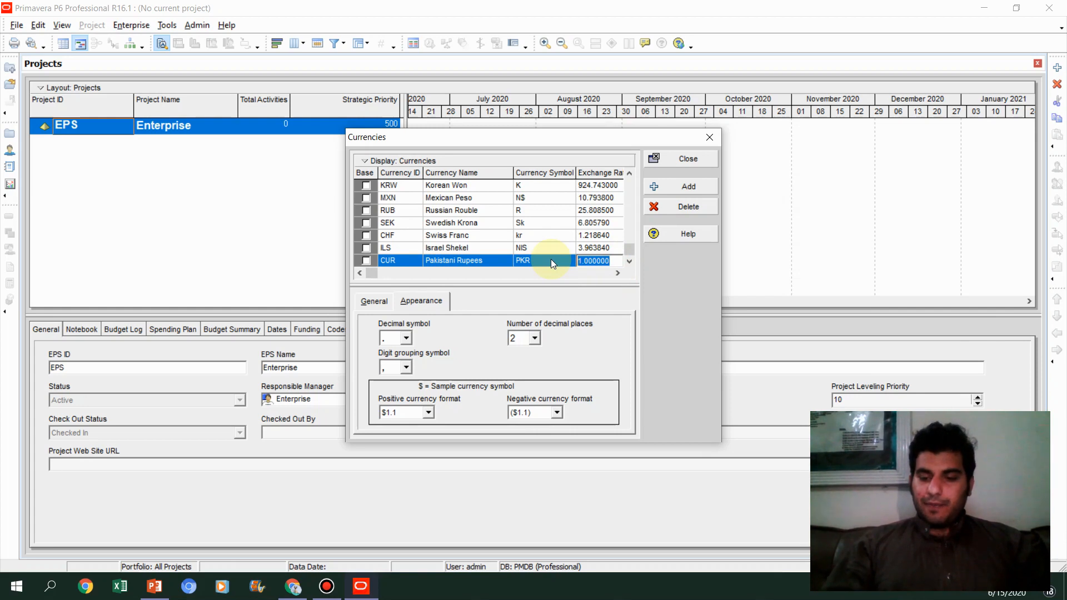
text(162)
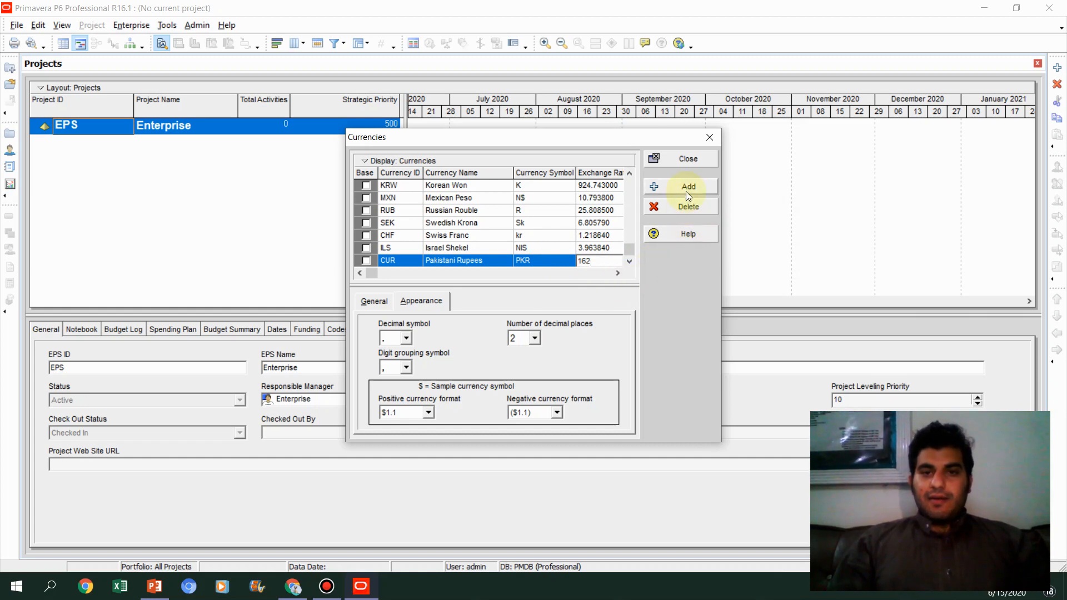
click(687, 167)
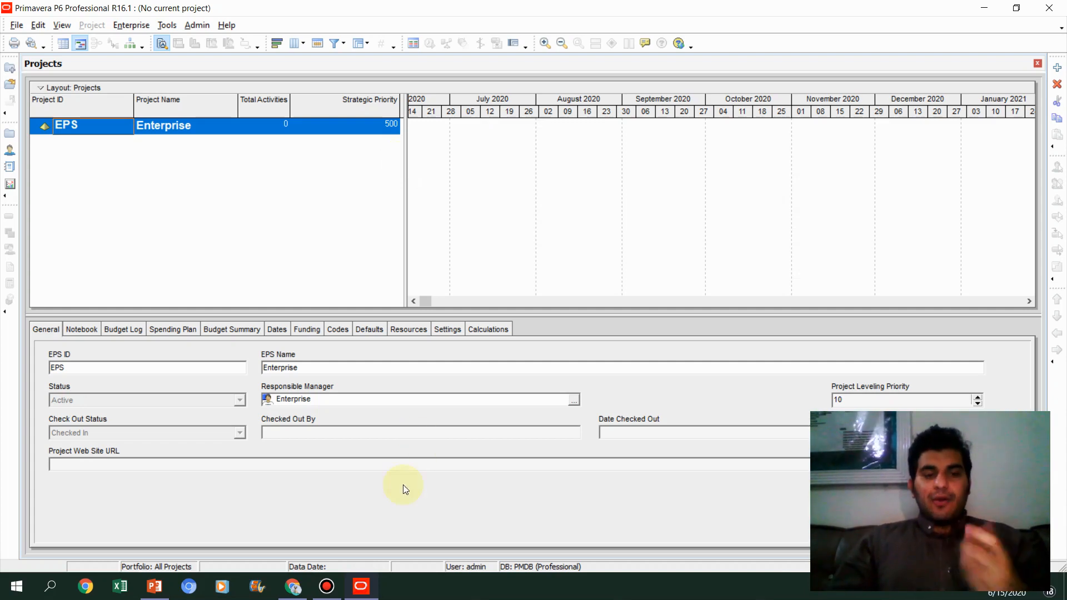
- Switch to PowerPoint and present the Enterprise Project Structure slide full screen
click(163, 593)
click(65, 305)
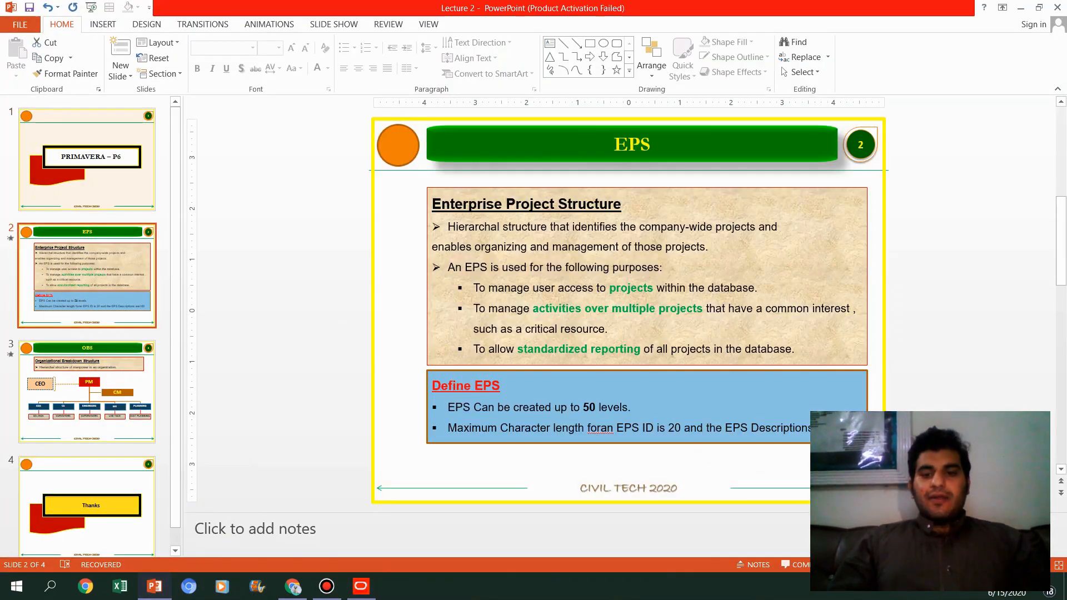
click(914, 564)
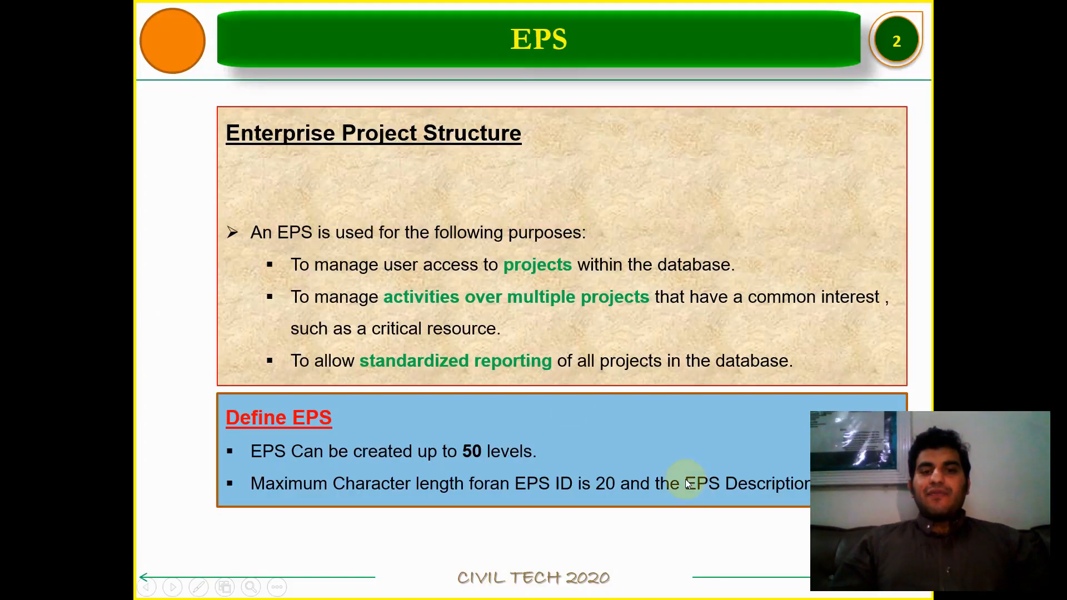
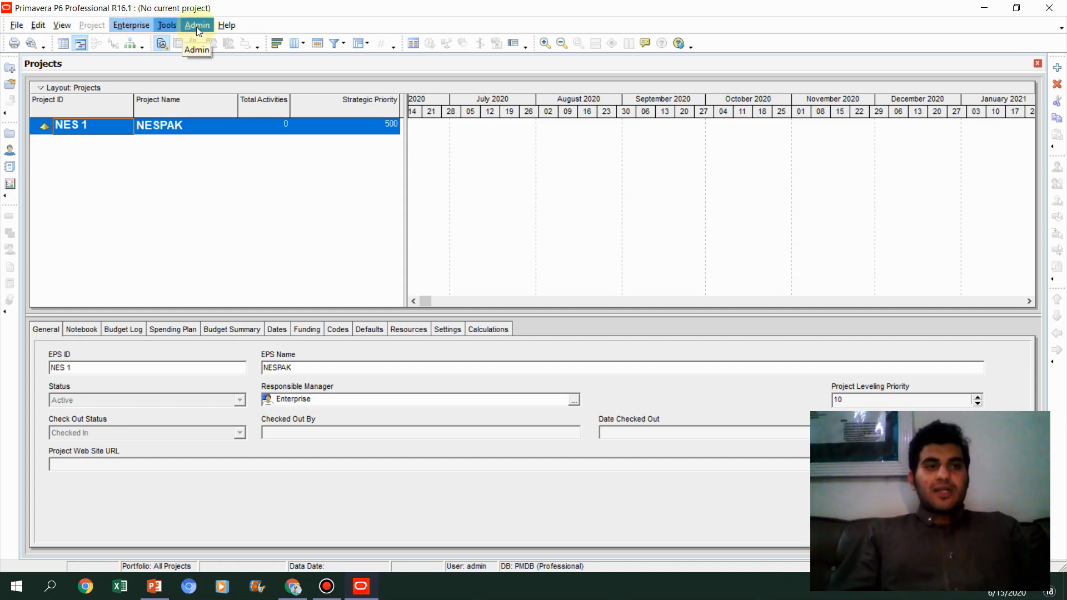
- Open the Organizational Breakdown Structure and rename its Enterprise root element to CEO
click(138, 26)
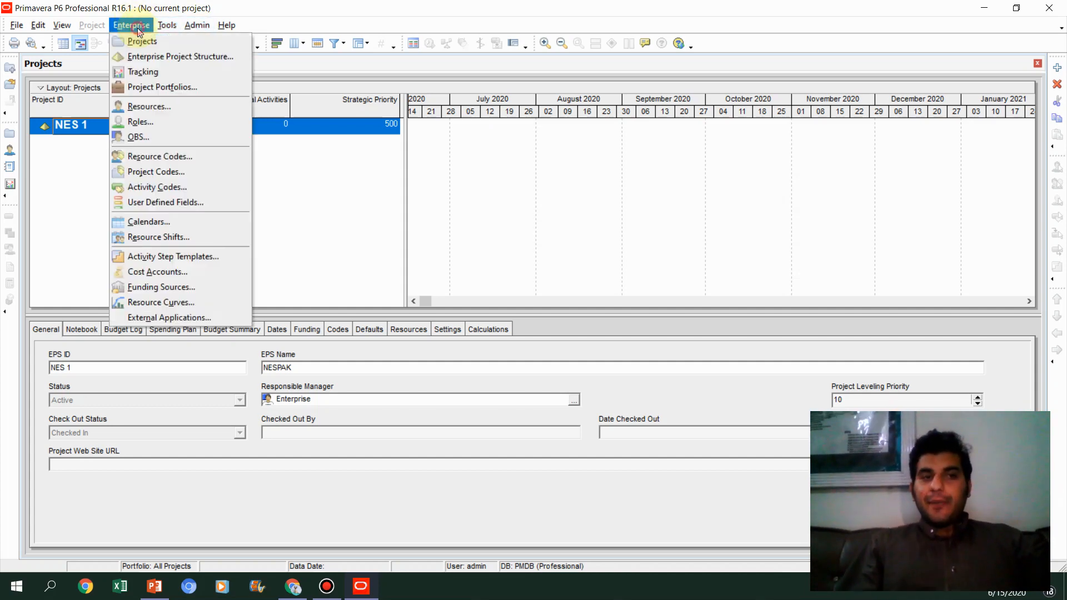
click(162, 139)
drag(542, 165, 543, 88)
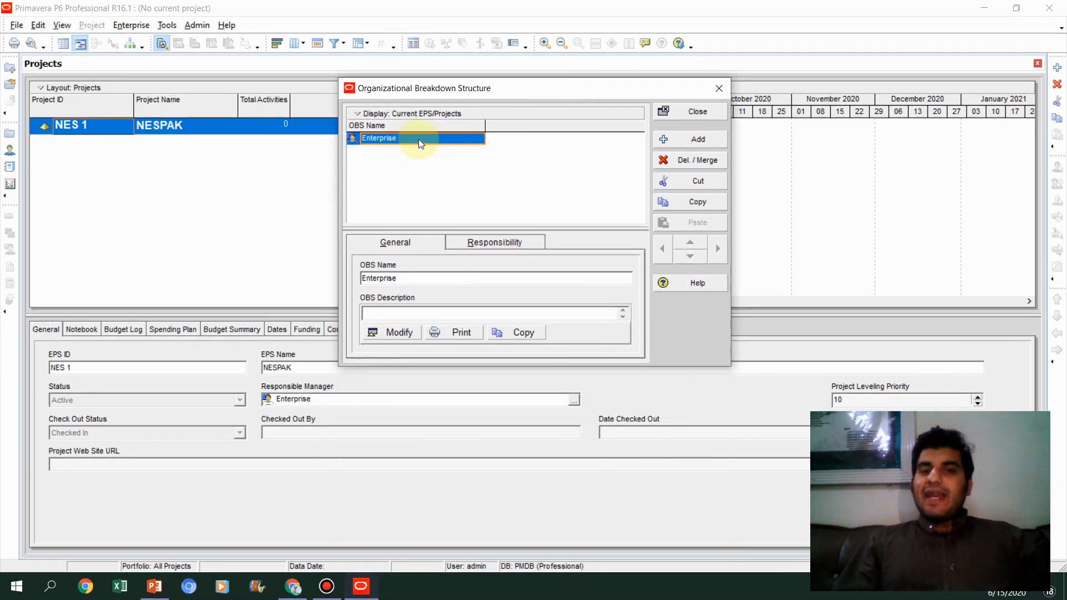
click(417, 138)
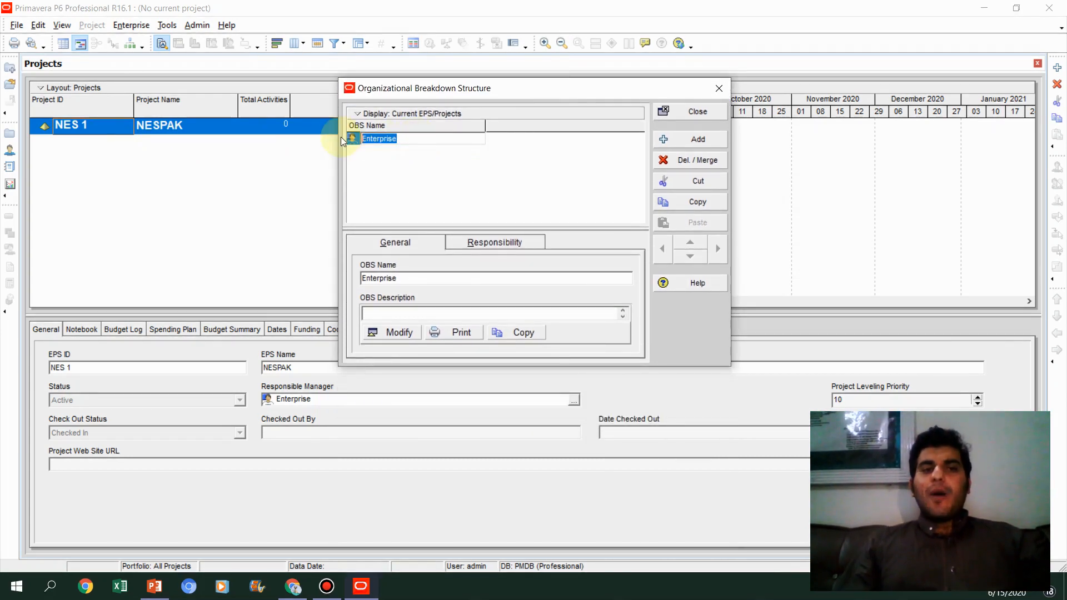
text(CEO)
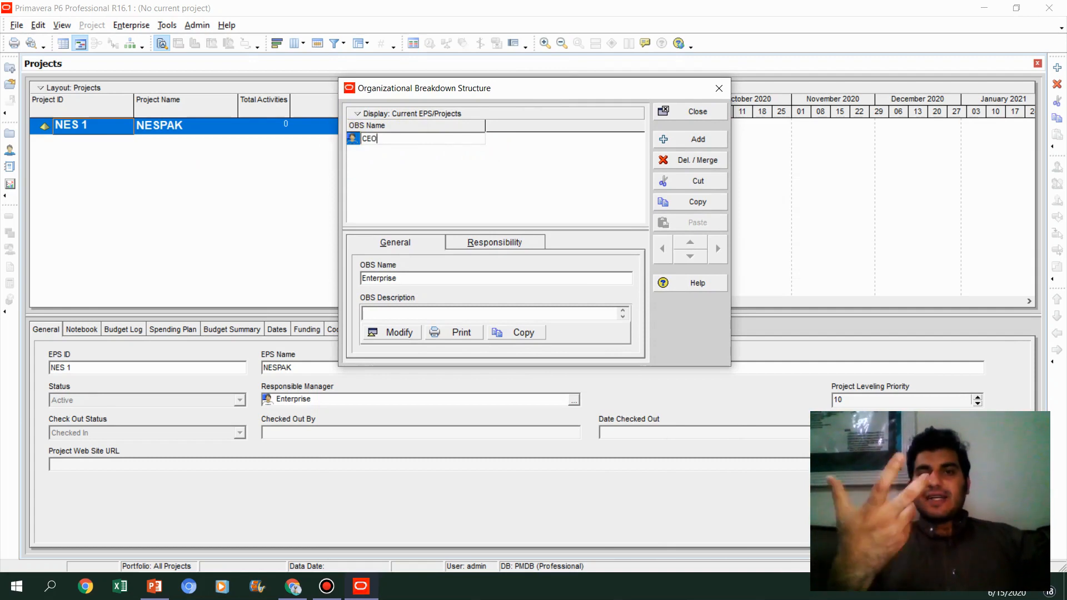
click(529, 160)
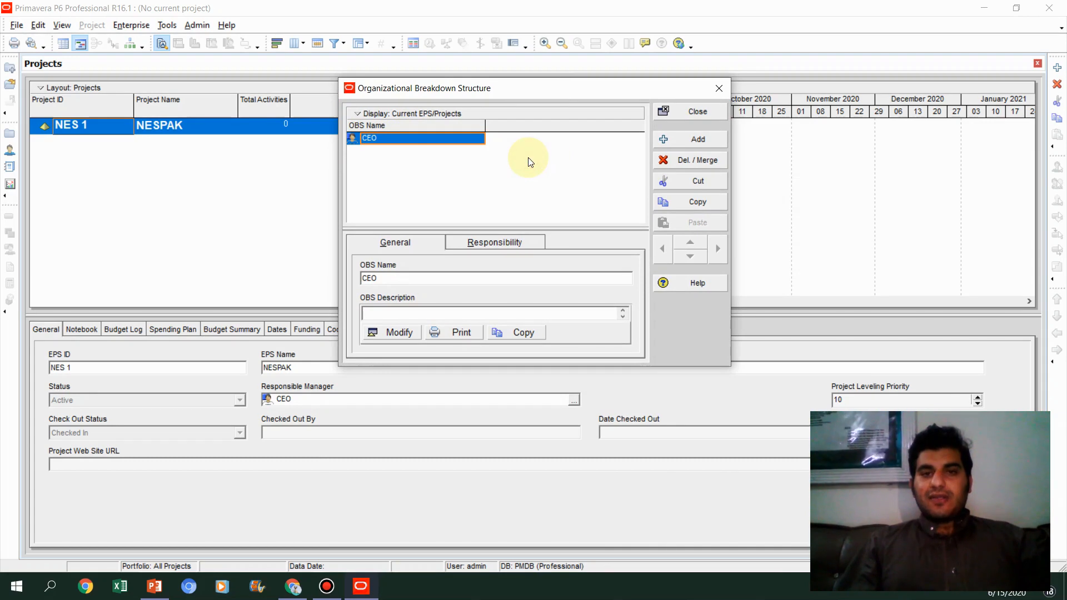
- Add two elements directly beneath CEO in the organizational breakdown structure, named PM and CM
click(680, 142)
click(519, 306)
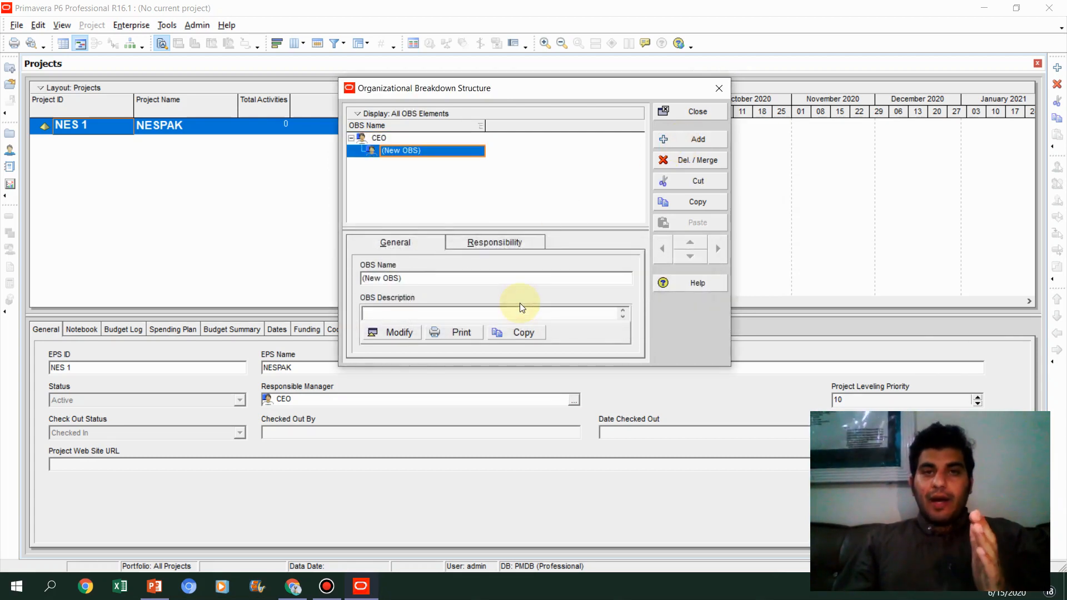
click(434, 151)
text(PM)
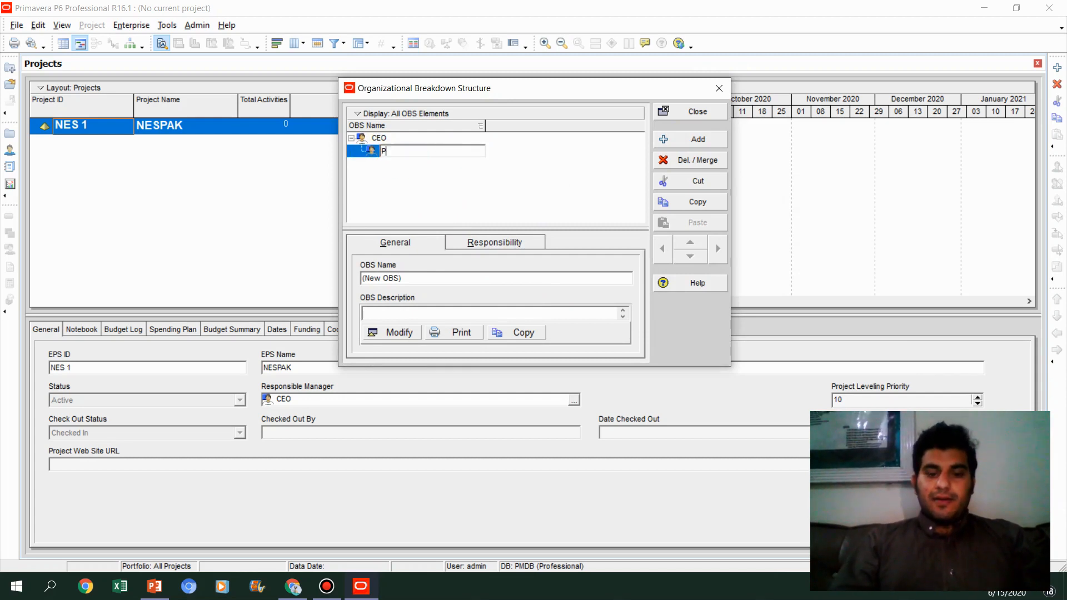
click(673, 144)
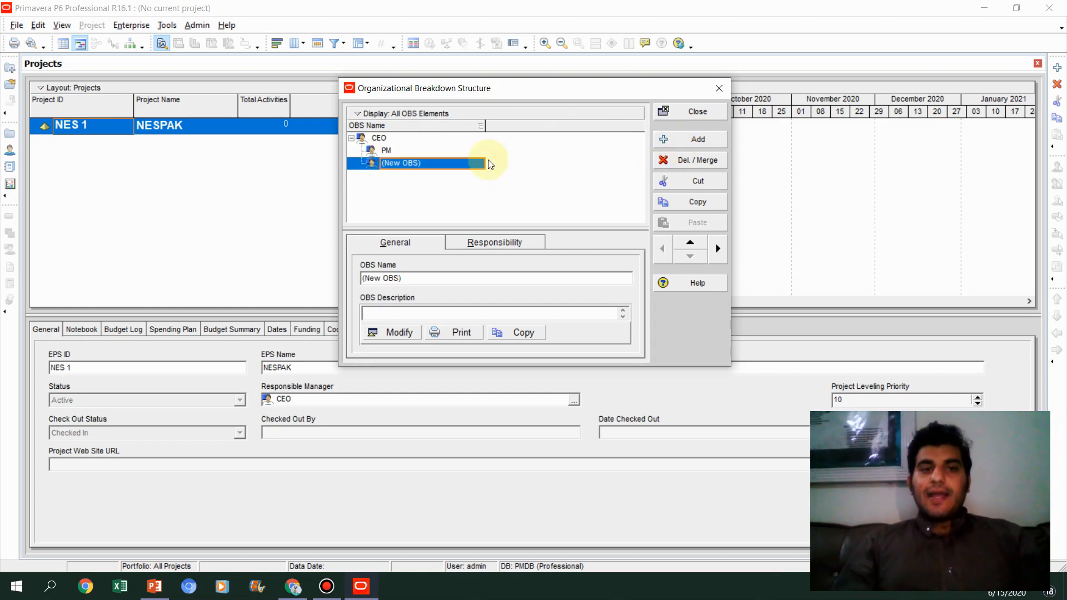
click(449, 164)
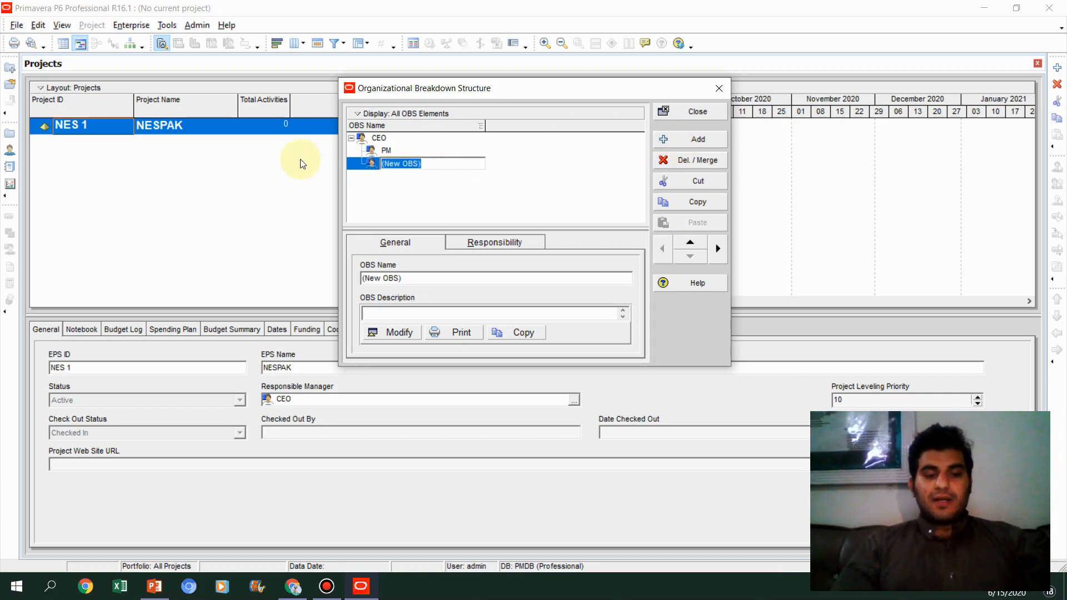
text(CM)
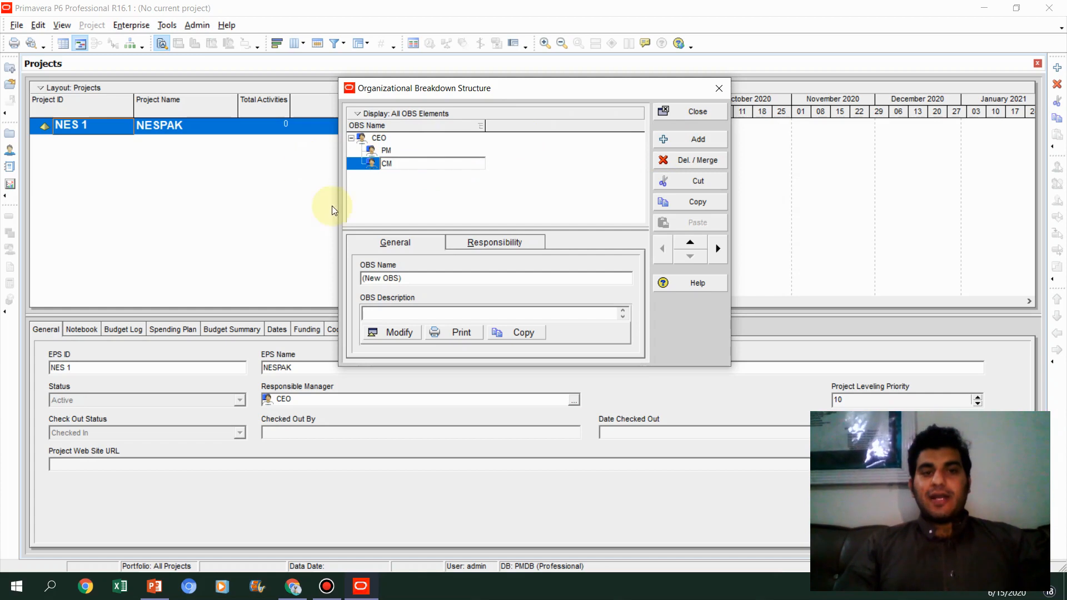
click(424, 209)
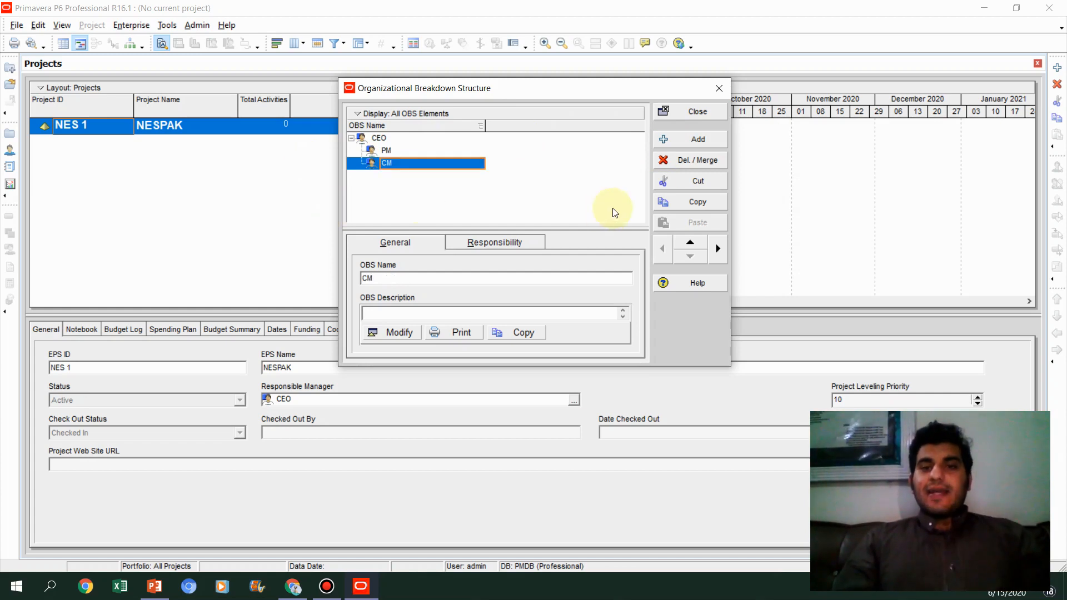
- Add another OBS element, indent it beneath CM and name it CQS
click(701, 142)
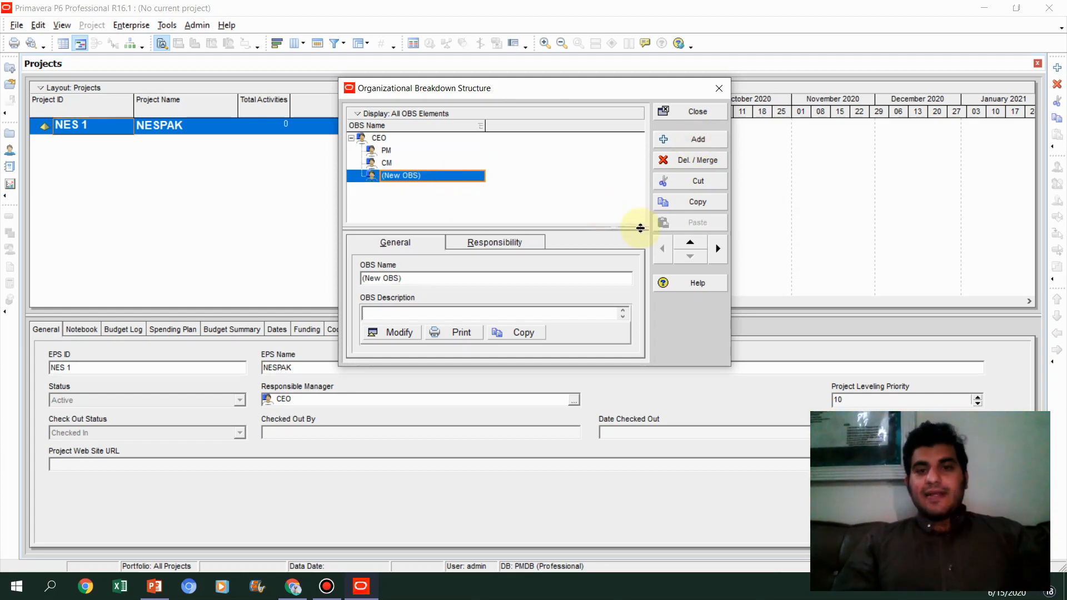
click(719, 250)
click(445, 175)
text(CQS)
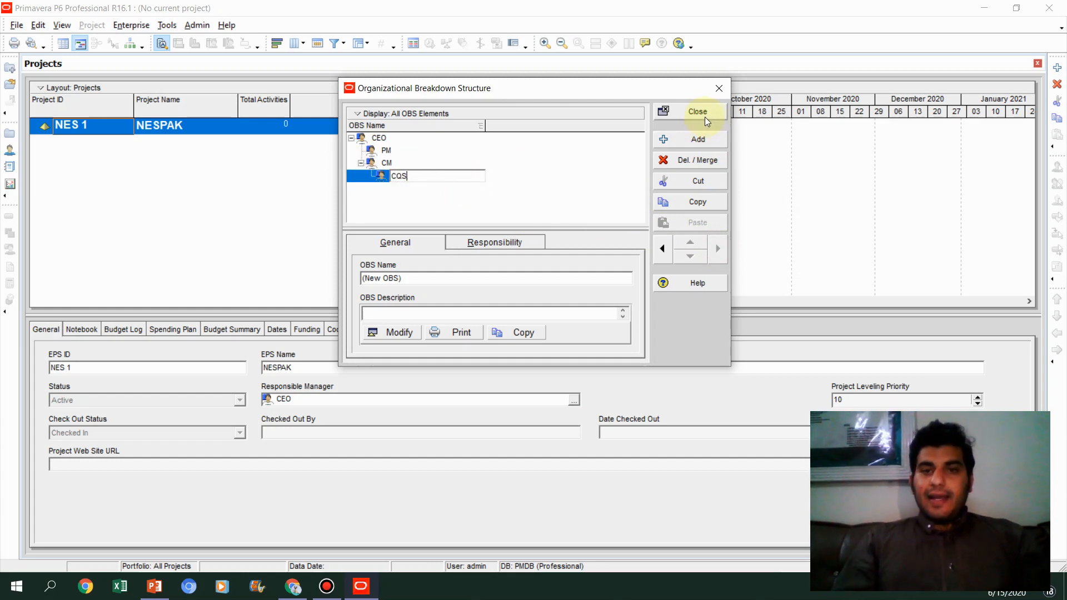
key(Return)
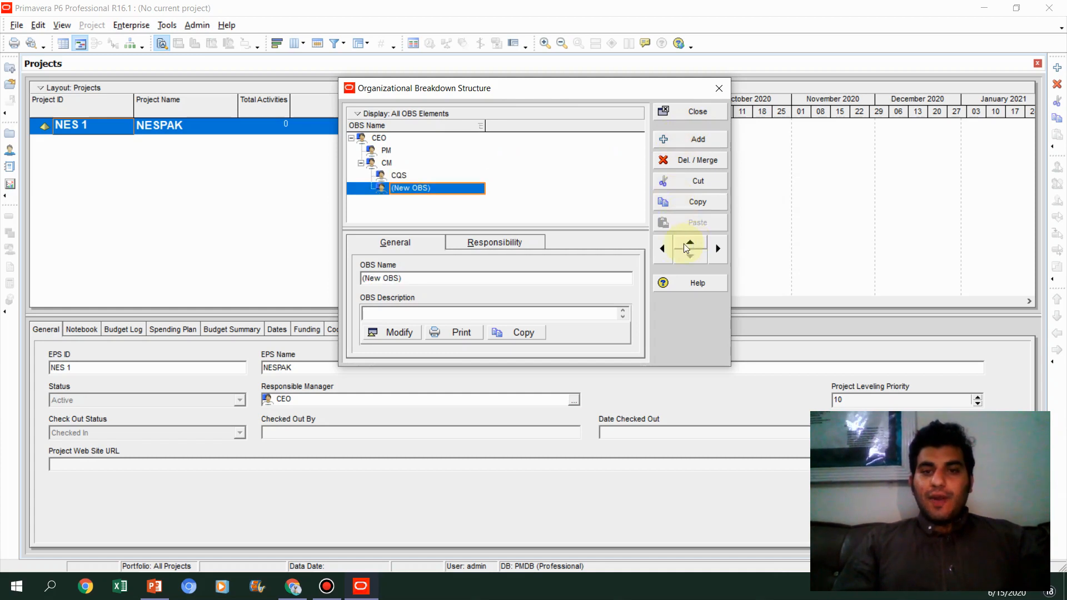
- Place the new OBS element beneath CM, below CQS, name it ENGINEERS, and close the organizational breakdown structure
click(665, 245)
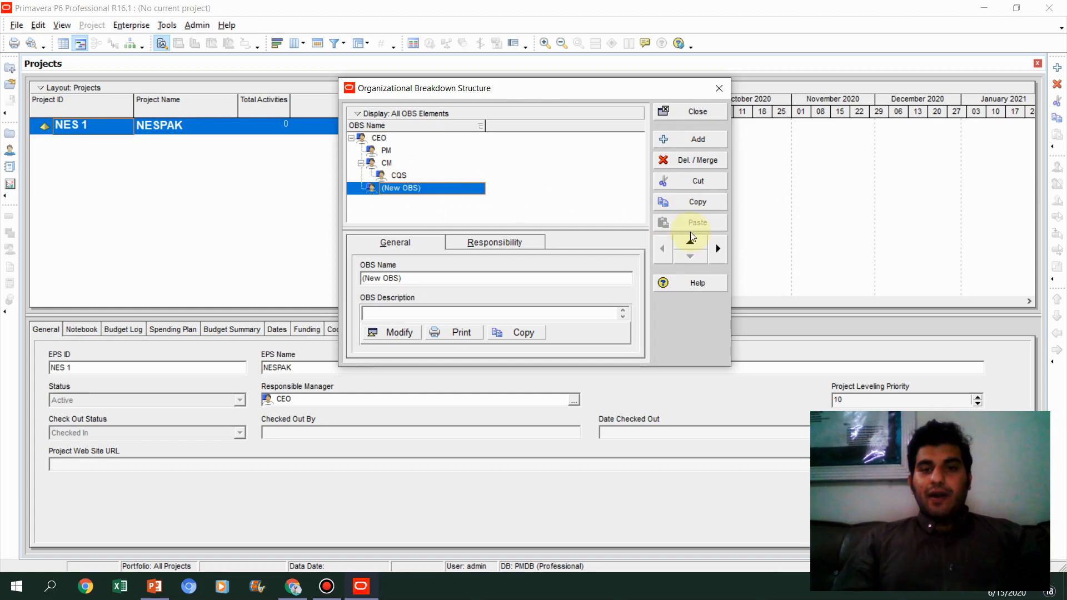
click(718, 250)
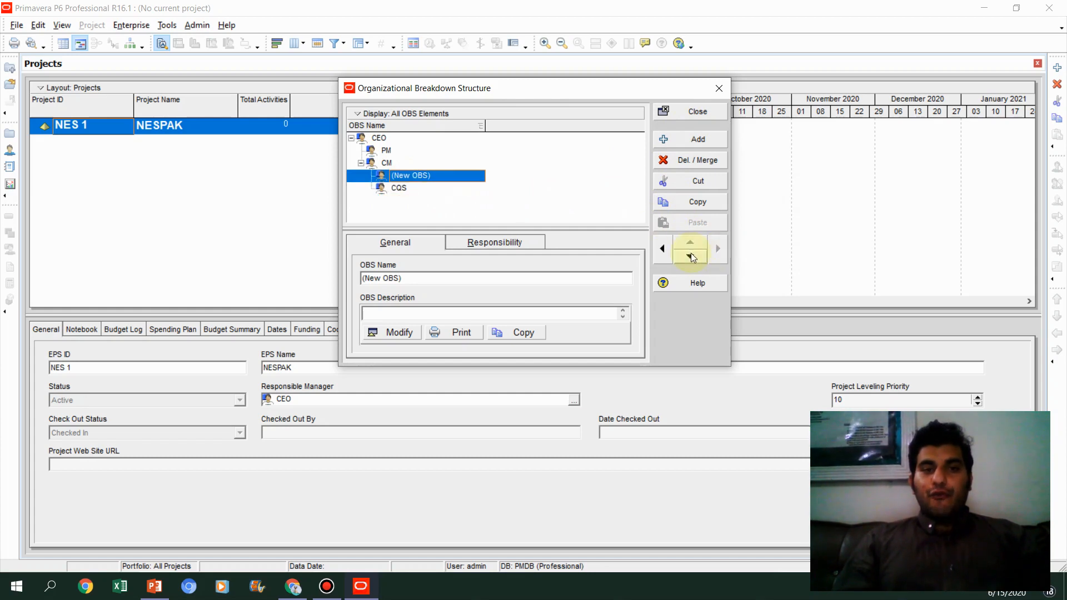
click(691, 256)
click(453, 189)
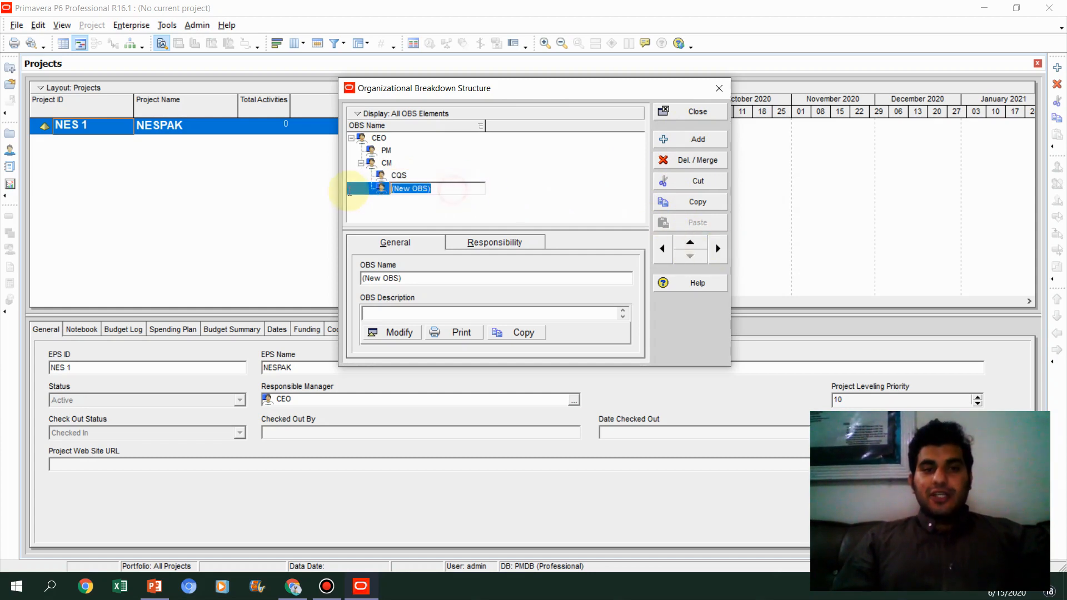
text(ENGINEE)
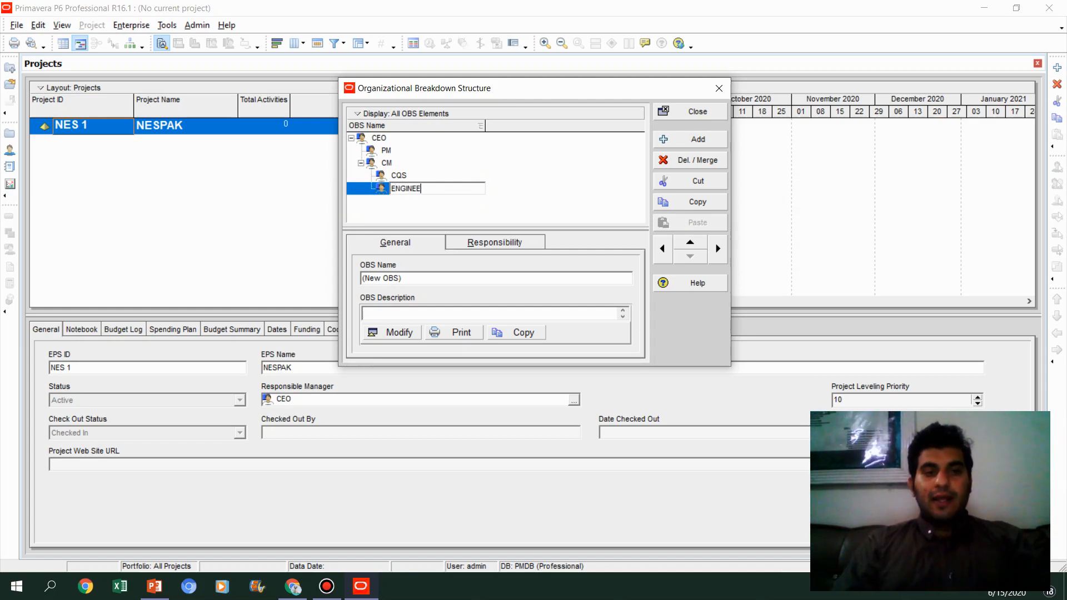
text(RS)
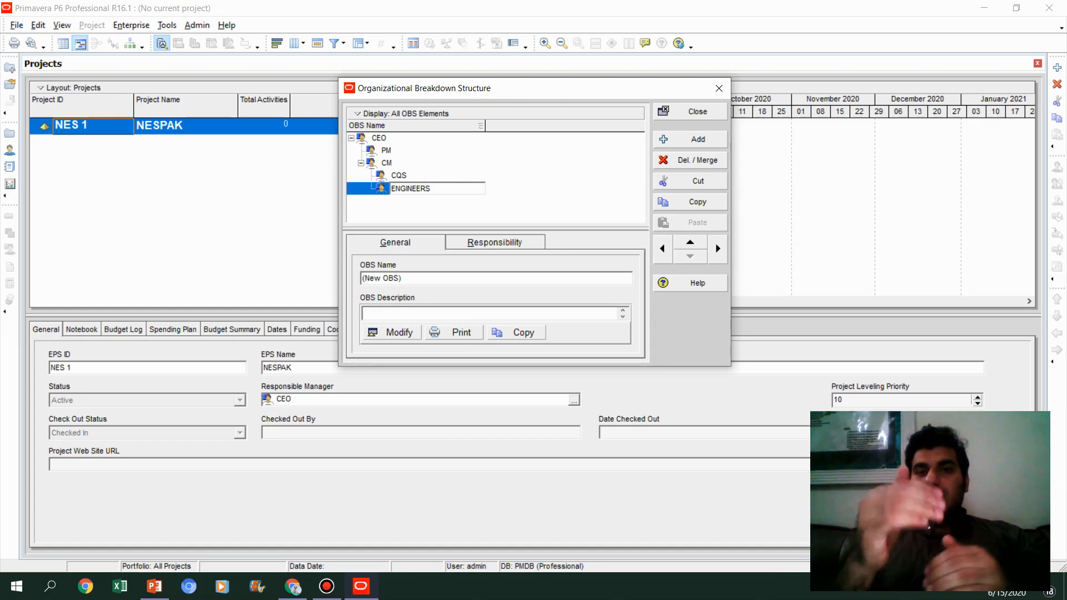
click(561, 179)
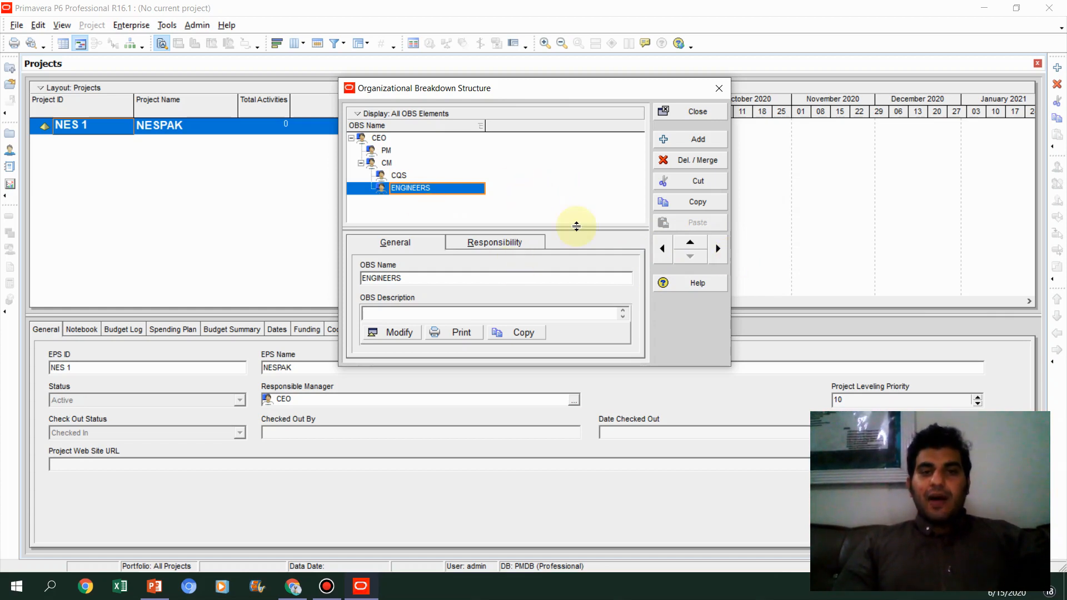
click(684, 114)
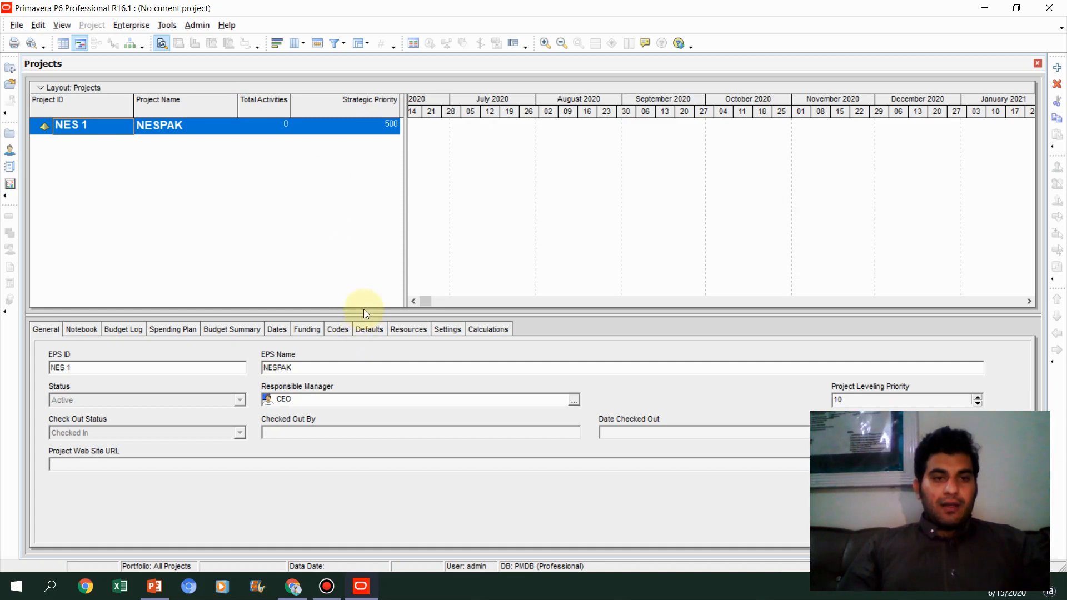
- Enlarge the projects table area and start creating a new project under the NESPAK EPS
drag(363, 314, 364, 362)
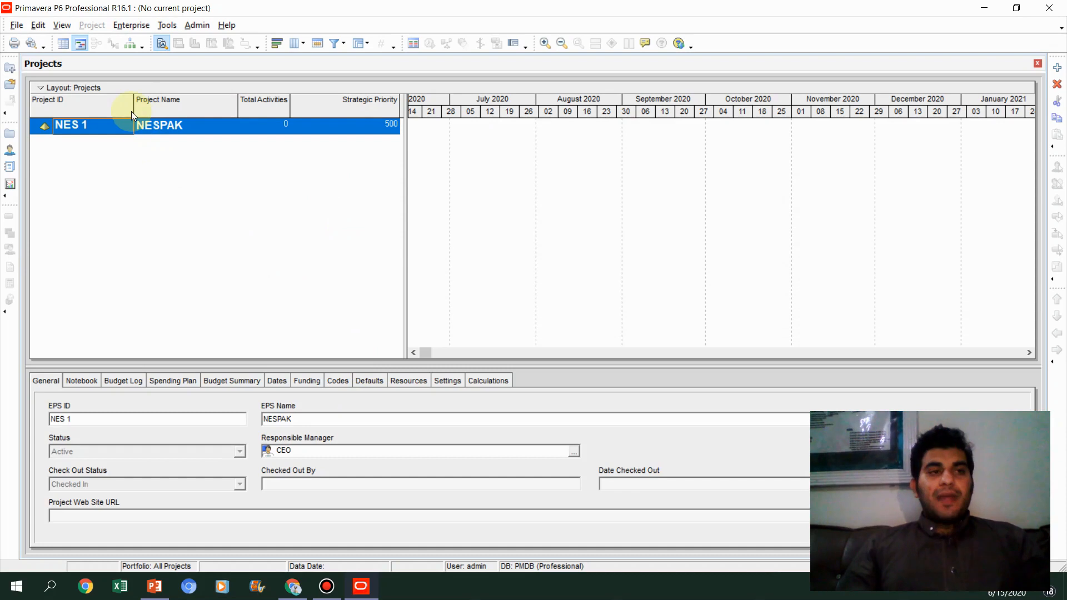
click(17, 26)
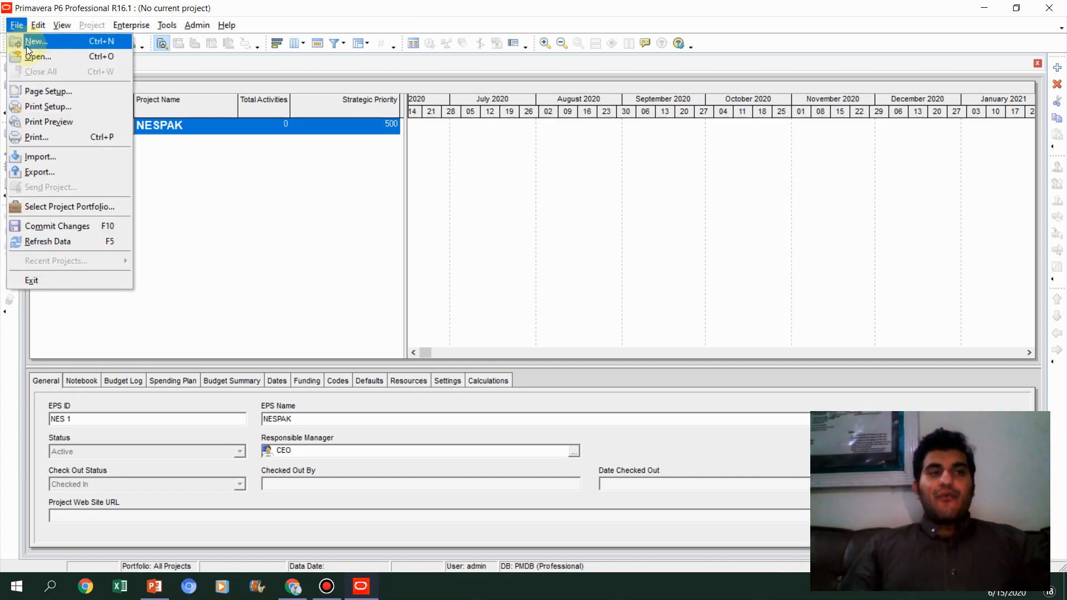
click(27, 45)
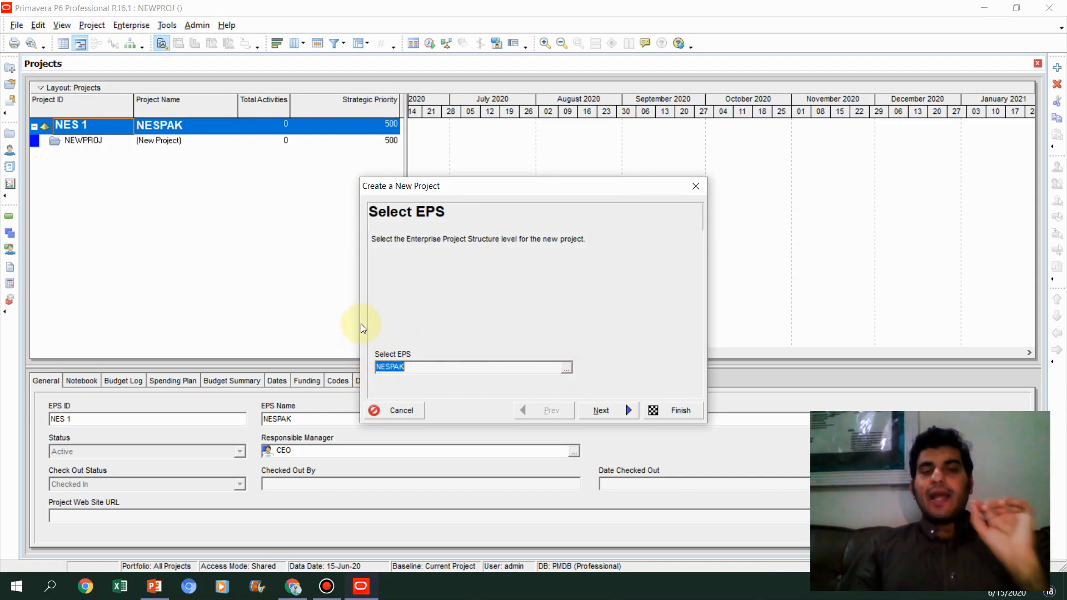
click(621, 415)
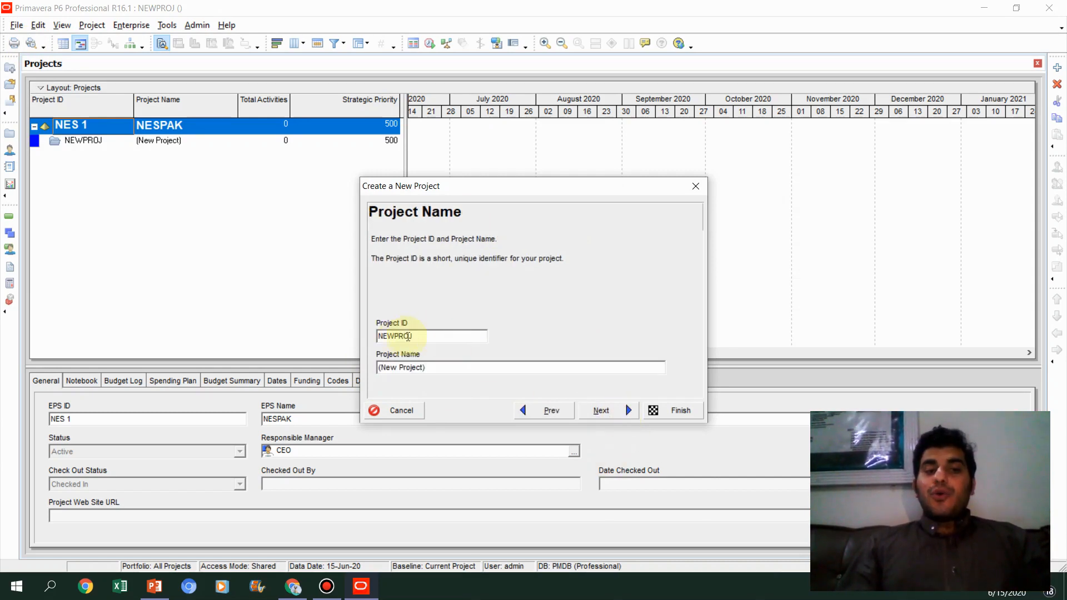
- Give the new project the ID M11 and the name LAHORE TO SIALKOT MOTORWAY, and continue to the project dates
drag(420, 336, 354, 334)
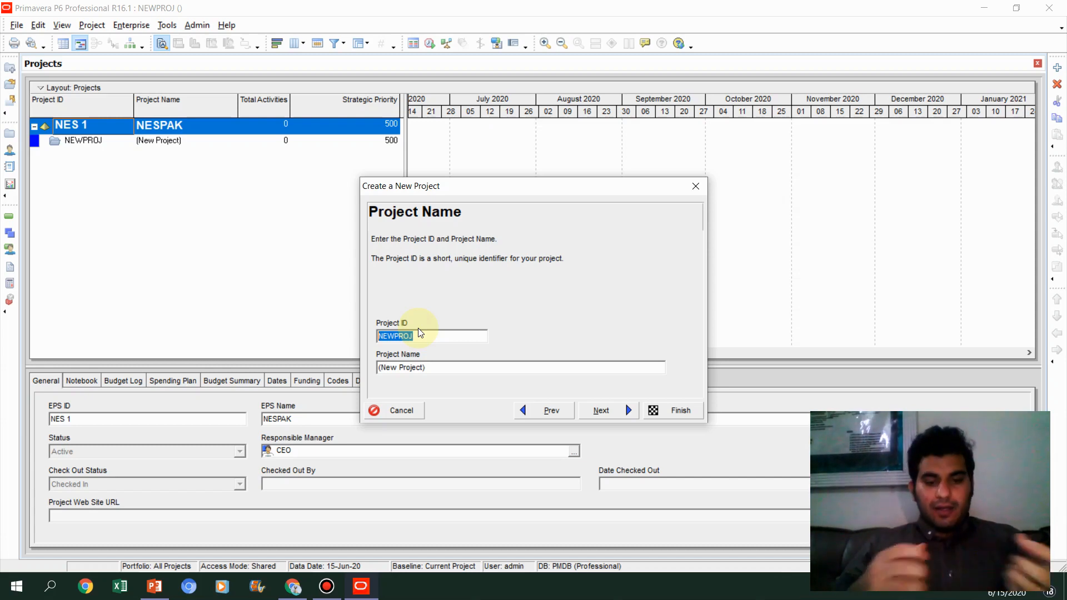
text(M11)
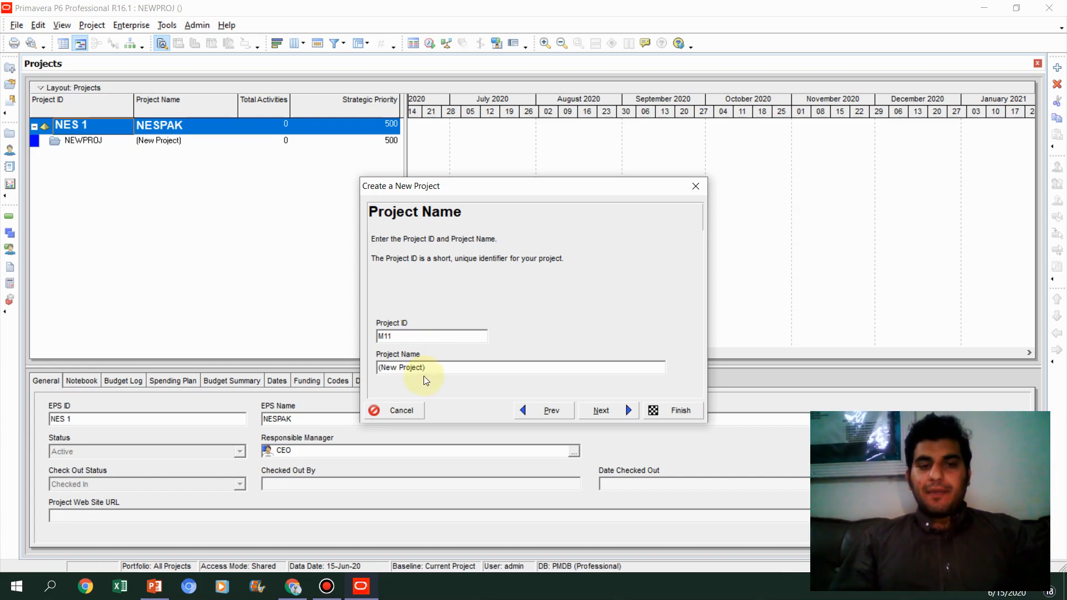
drag(443, 369, 315, 363)
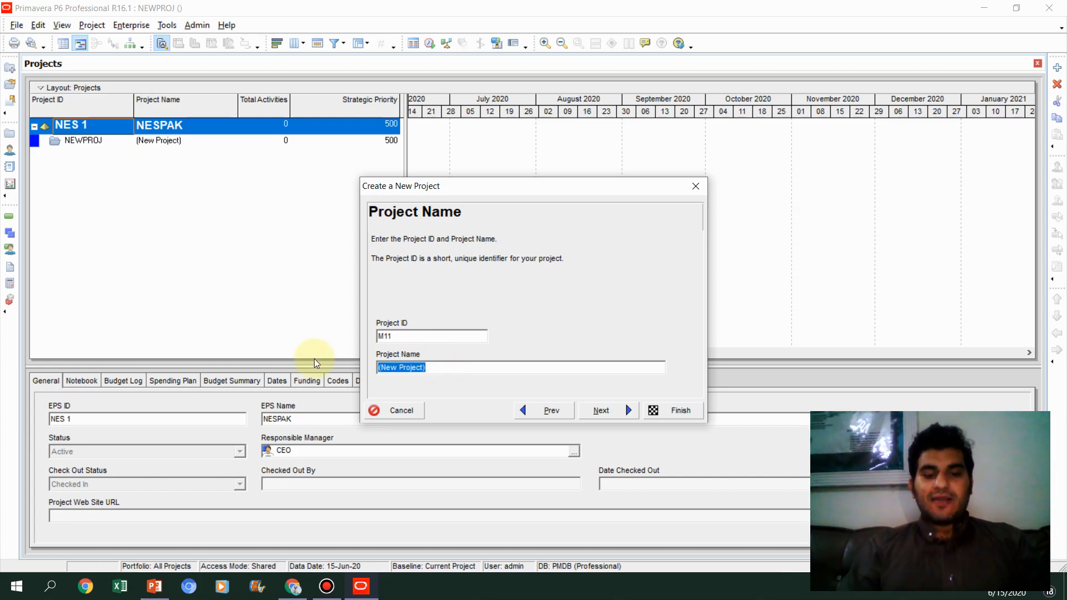
text(LAO)
key(BackSpace)
text(HORE TO SIALKOT MAO)
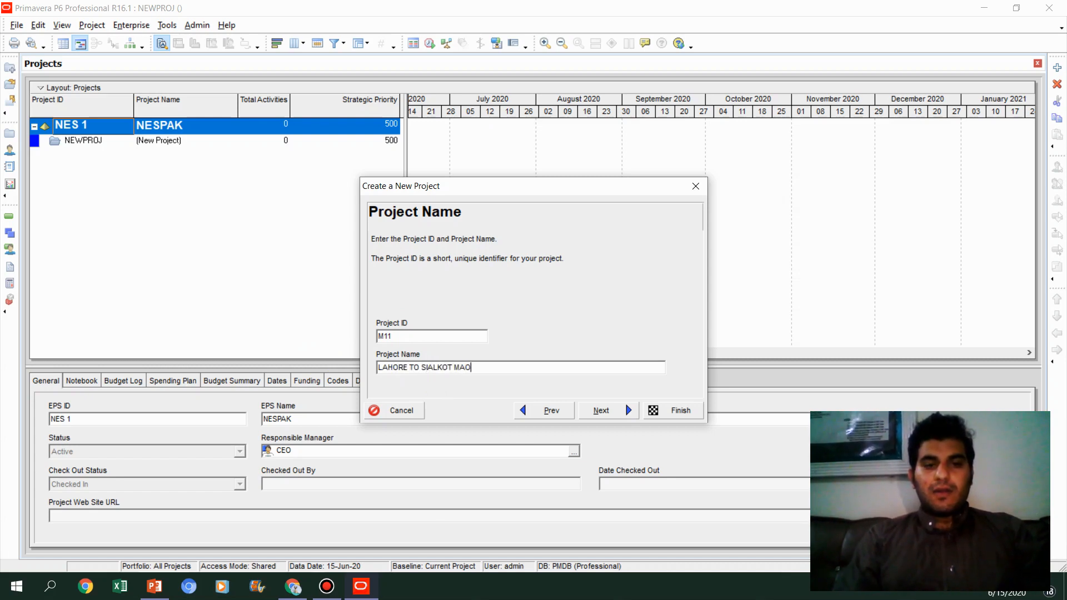
key(BackSpace)
text(OTORWAY)
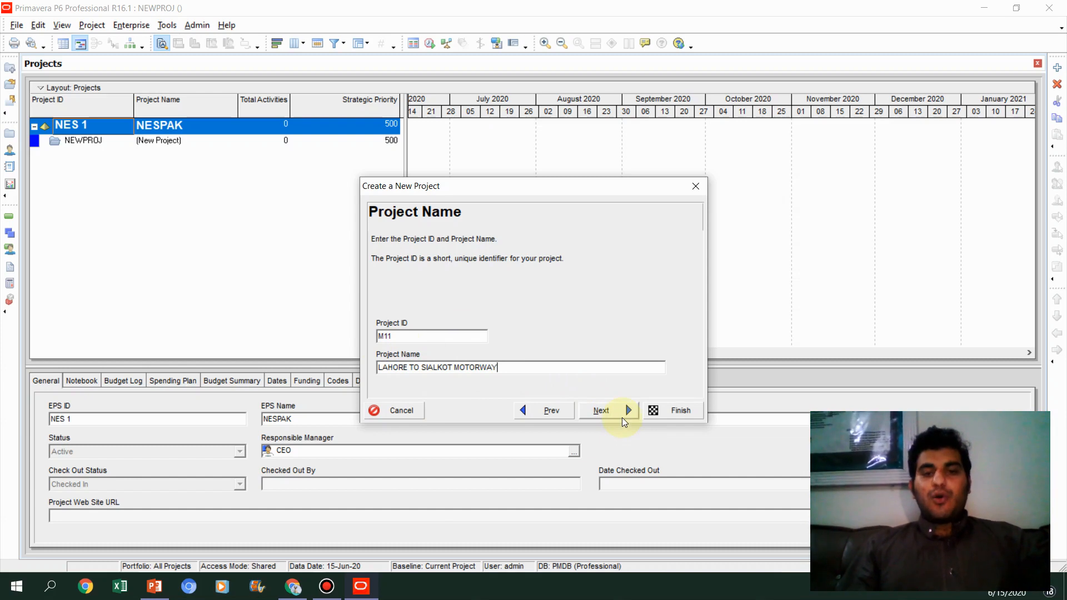
click(622, 415)
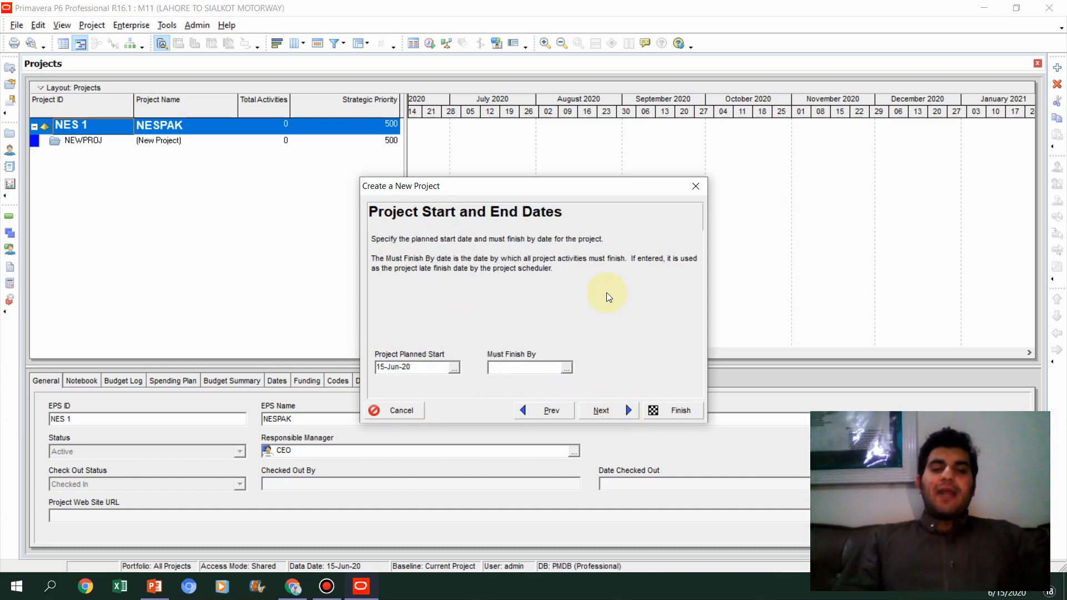
- Set the project's planned start to 16-Jun-20, leave the must-finish date empty, and continue to the responsible manager
drag(583, 188, 620, 133)
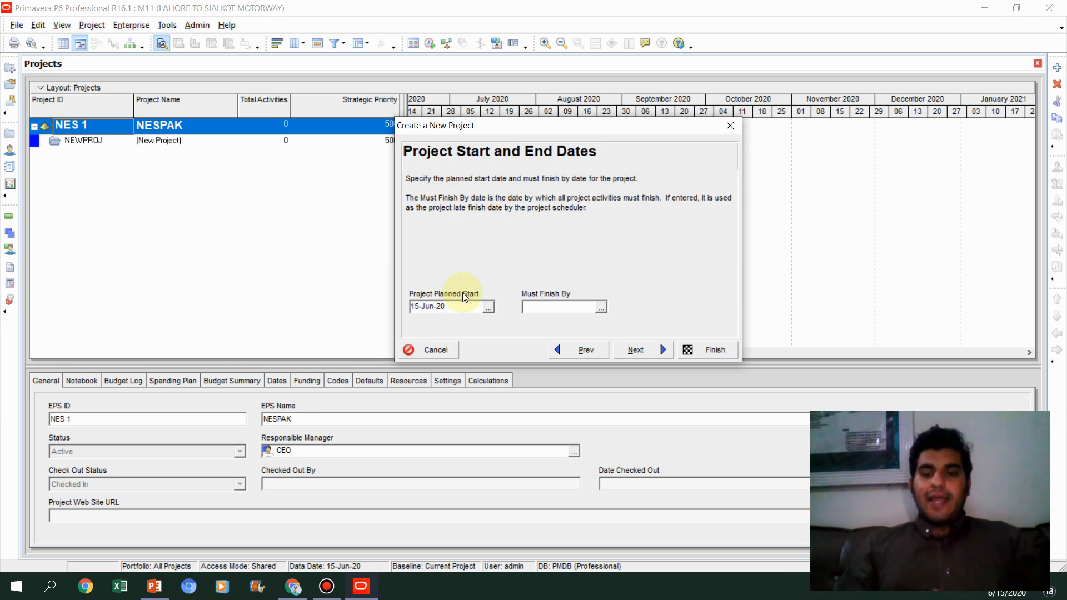
click(490, 309)
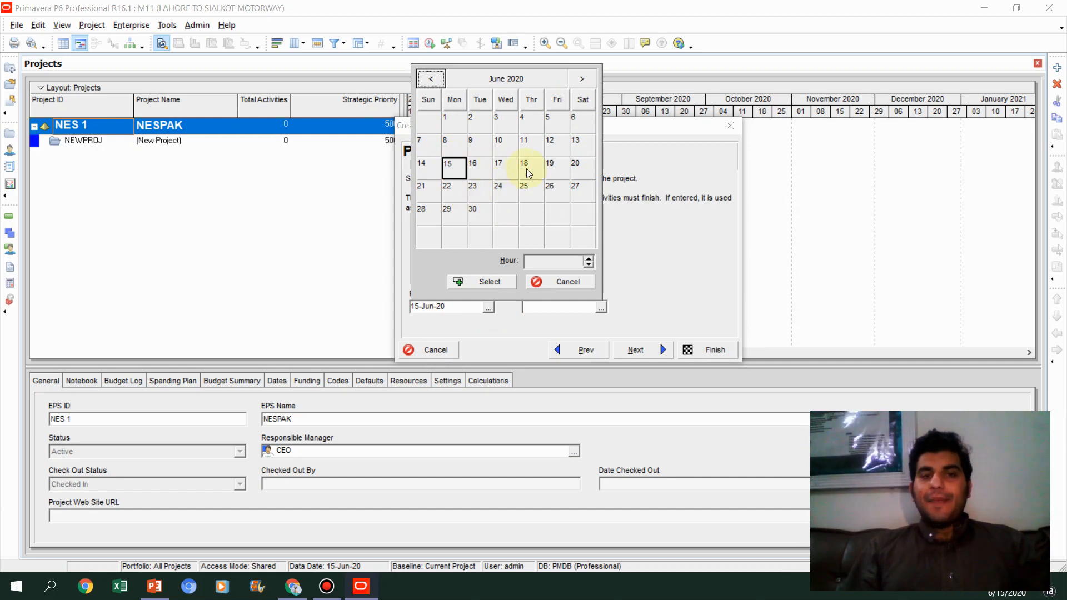
click(482, 170)
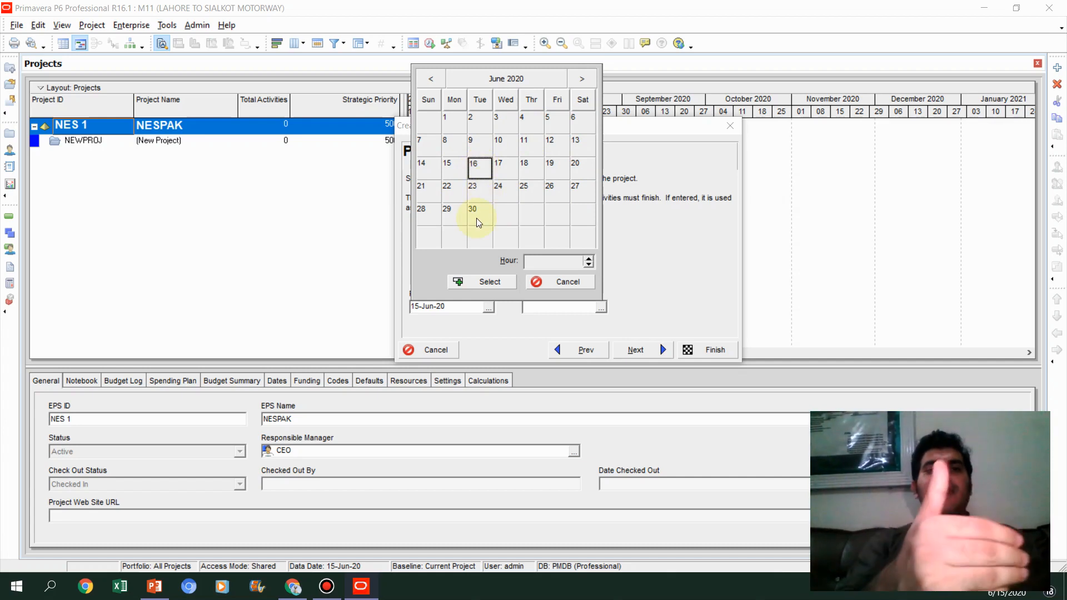
click(478, 281)
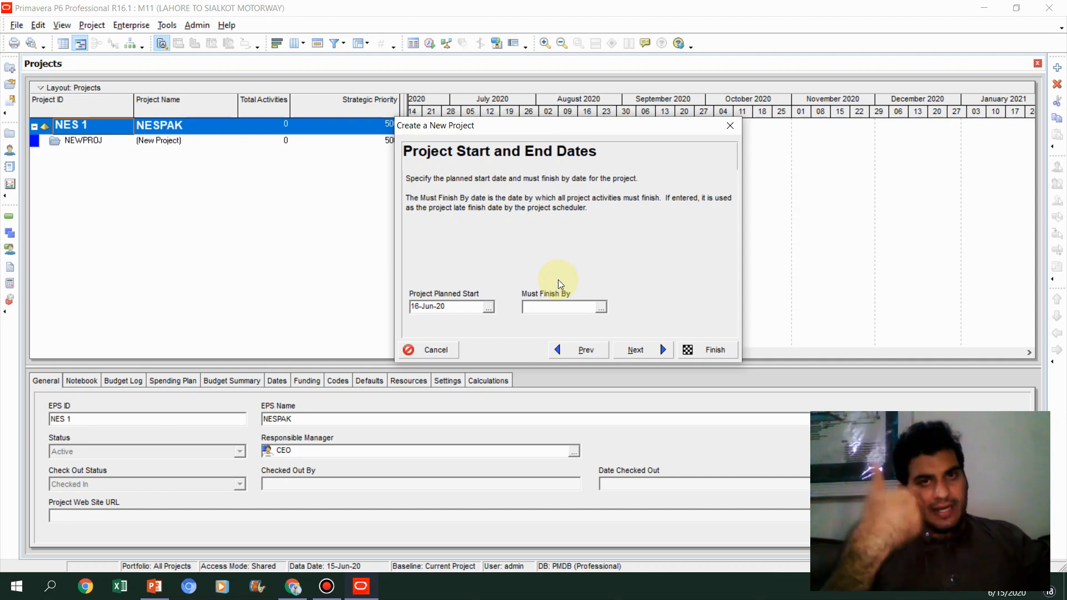
click(636, 349)
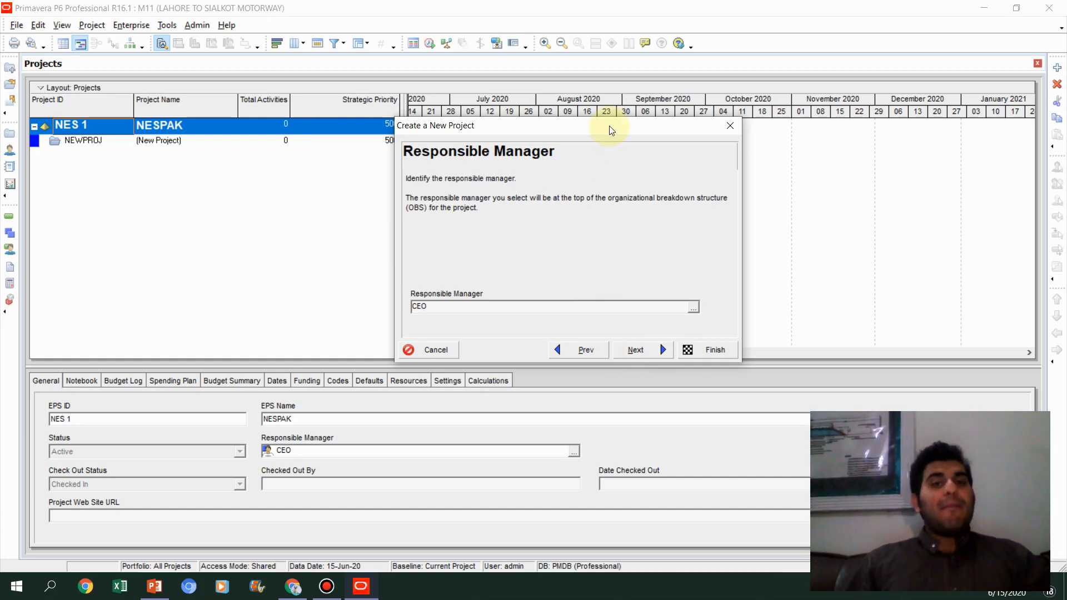
- Assign PM as the new project's responsible manager
drag(611, 131, 644, 94)
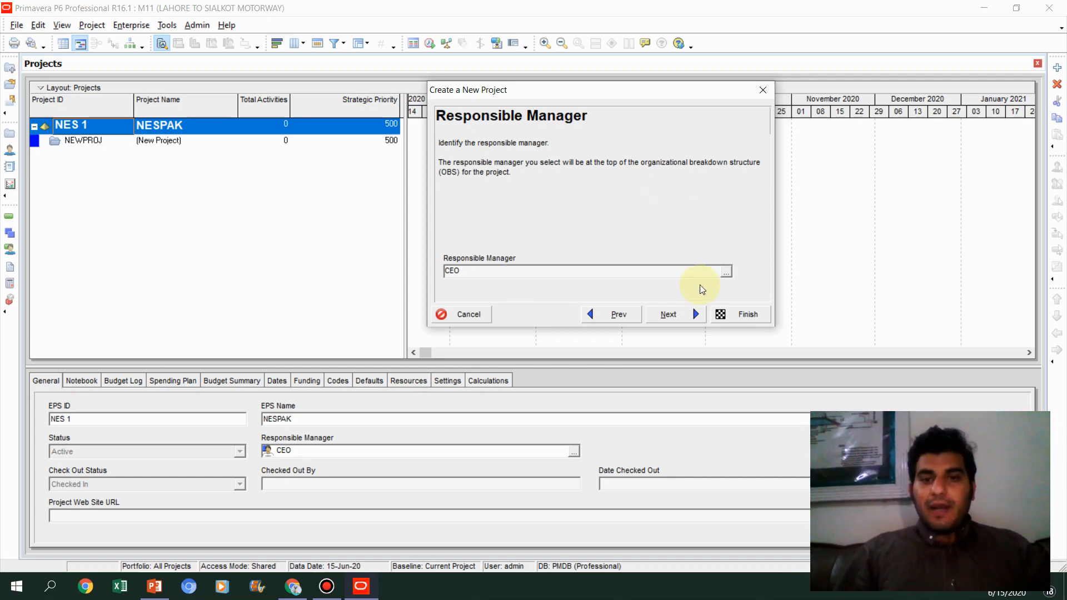
click(725, 272)
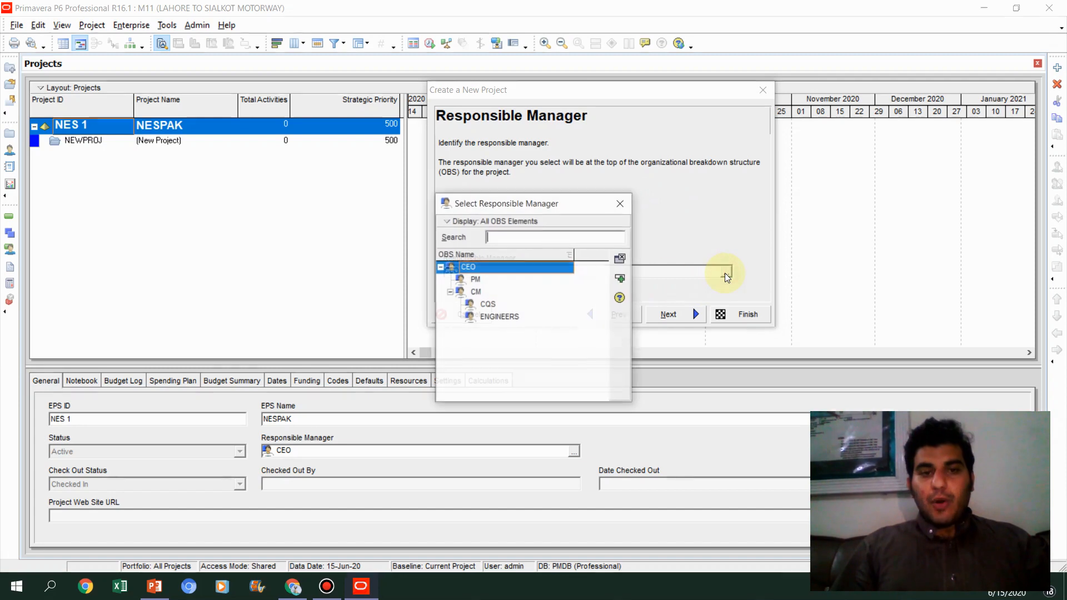
click(476, 280)
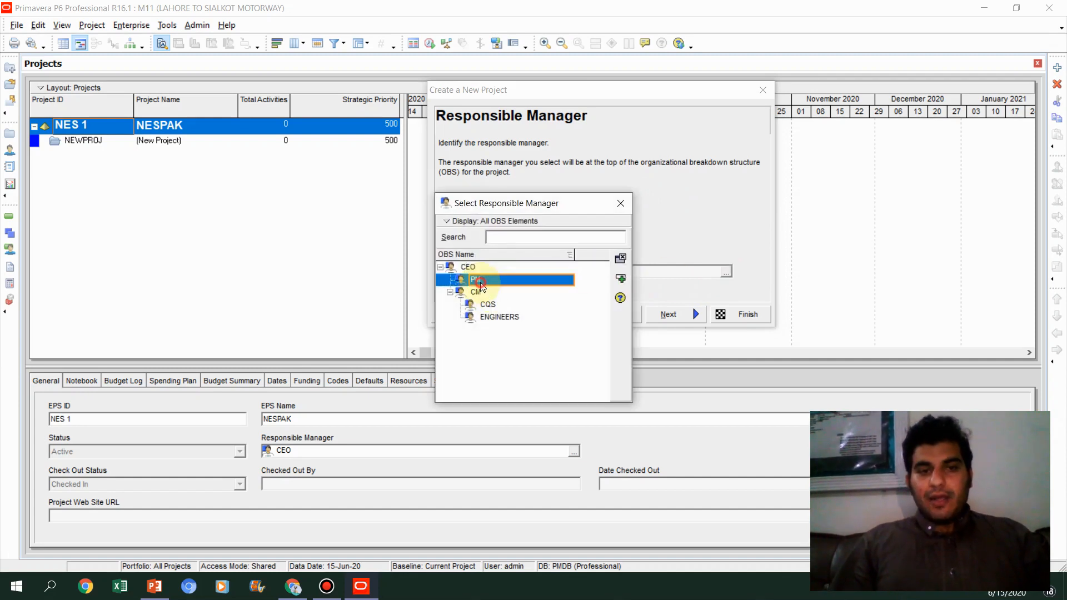
click(619, 285)
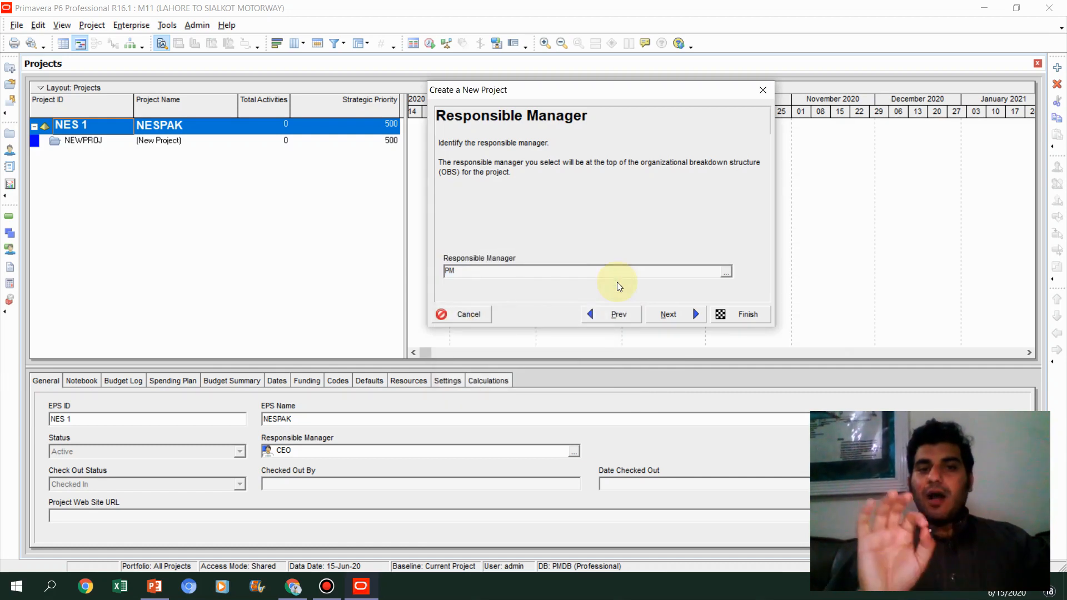
- Keep Price / Unit as the default rate type for new assignments and finish creating the project
click(672, 315)
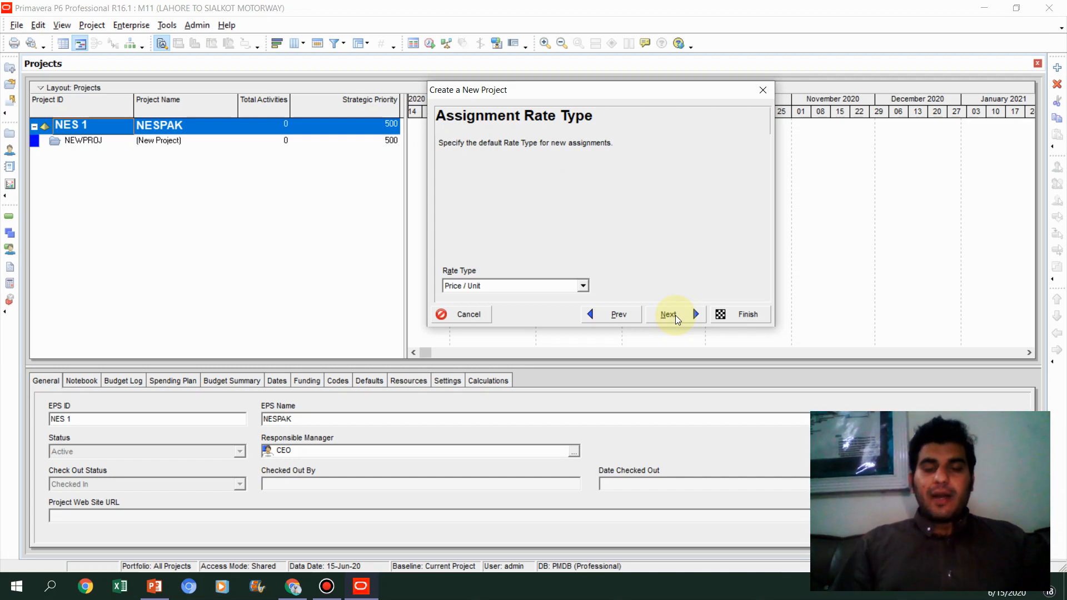
mouse_move(586, 91)
mouse_down()
mouse_move(551, 93)
mouse_move(574, 90)
mouse_up()
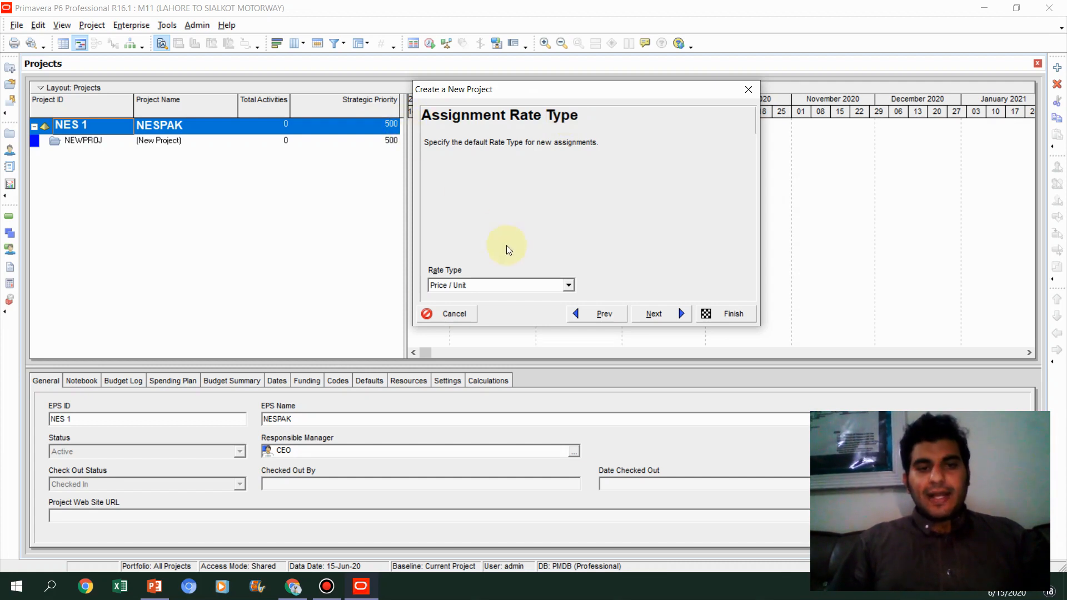
click(569, 286)
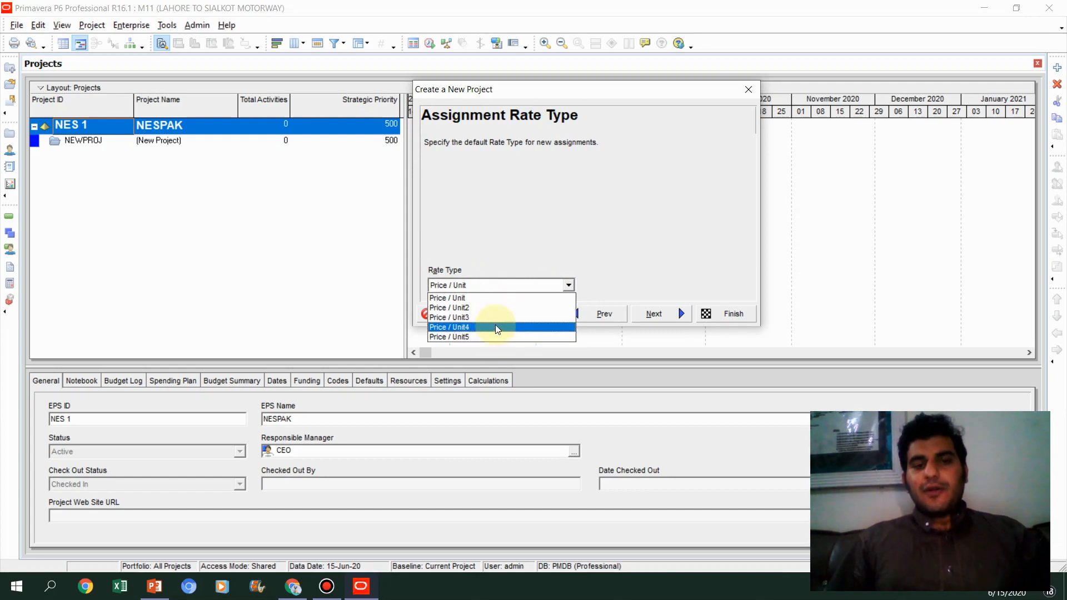
click(487, 300)
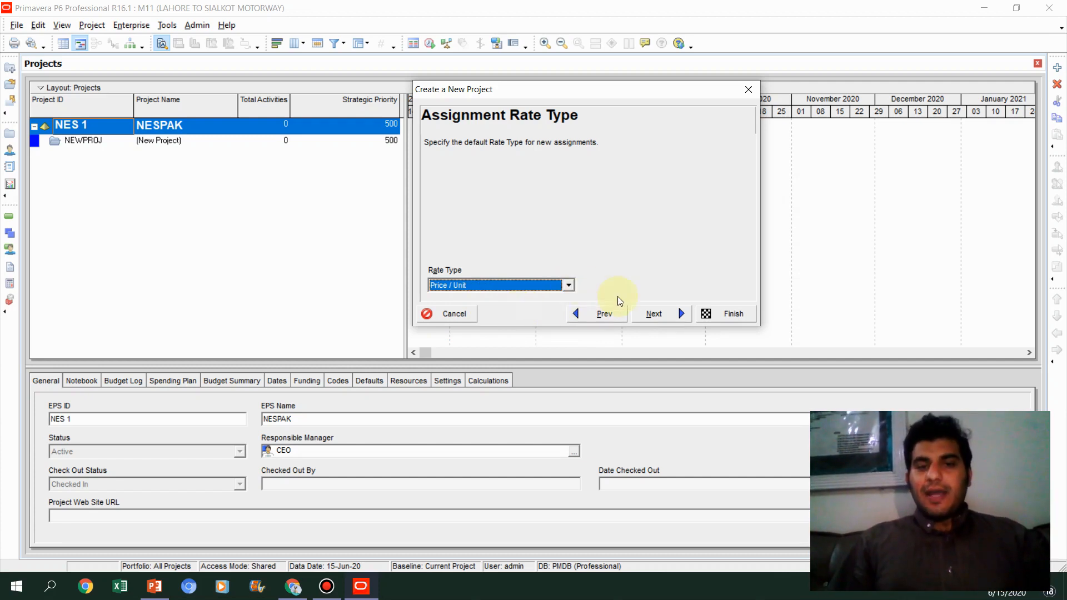
click(656, 314)
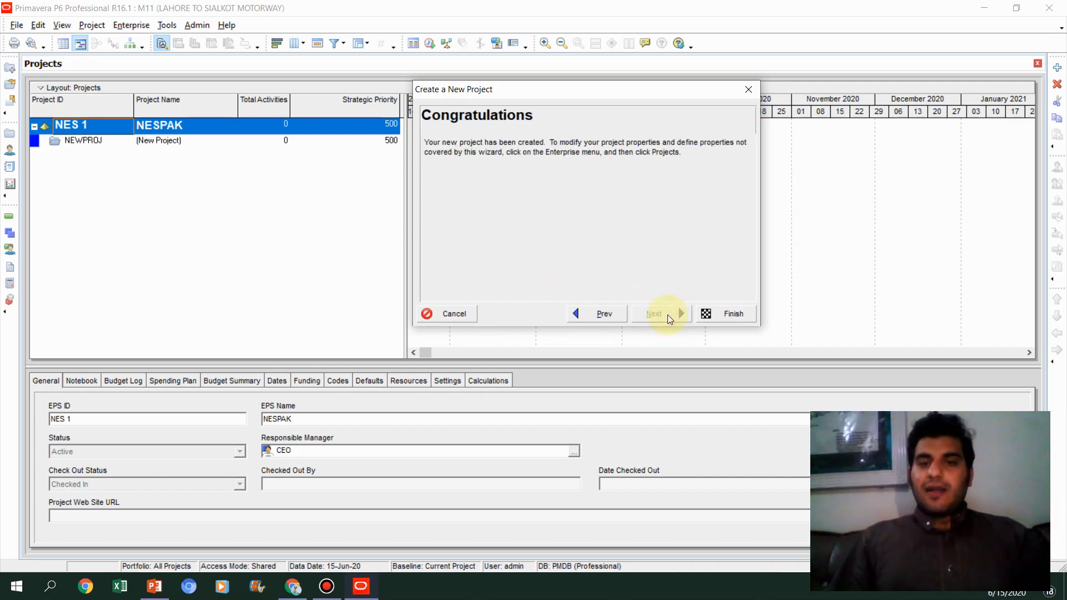
click(726, 314)
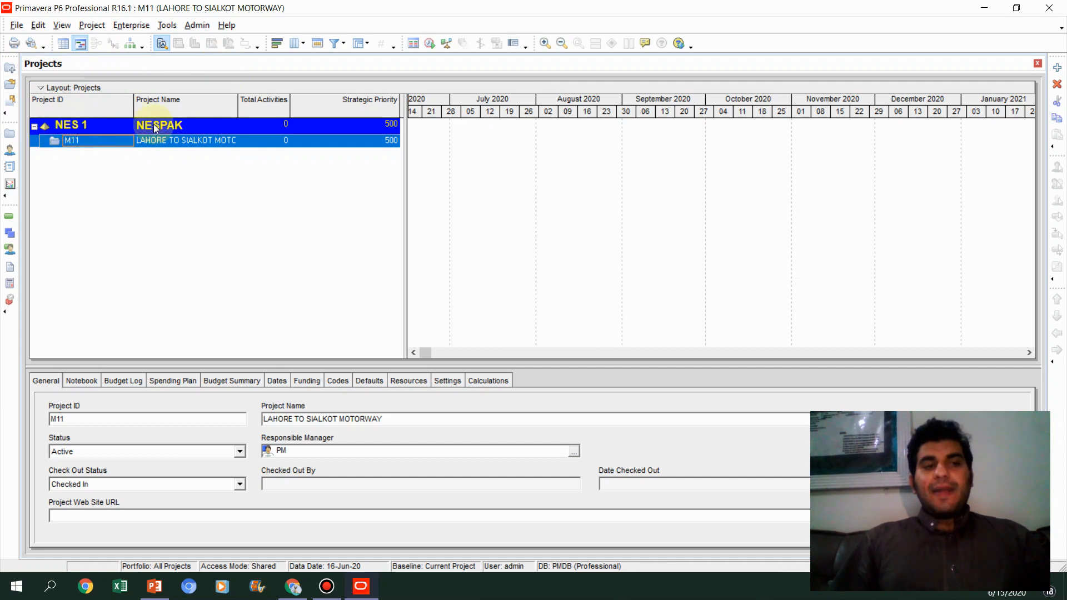
click(65, 163)
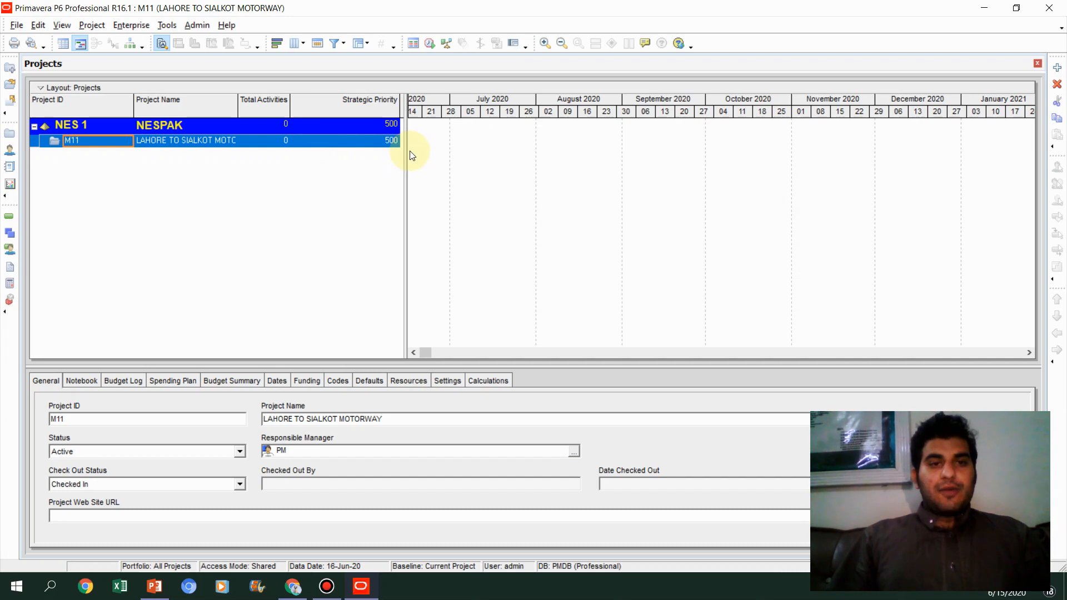
drag(410, 151, 411, 151)
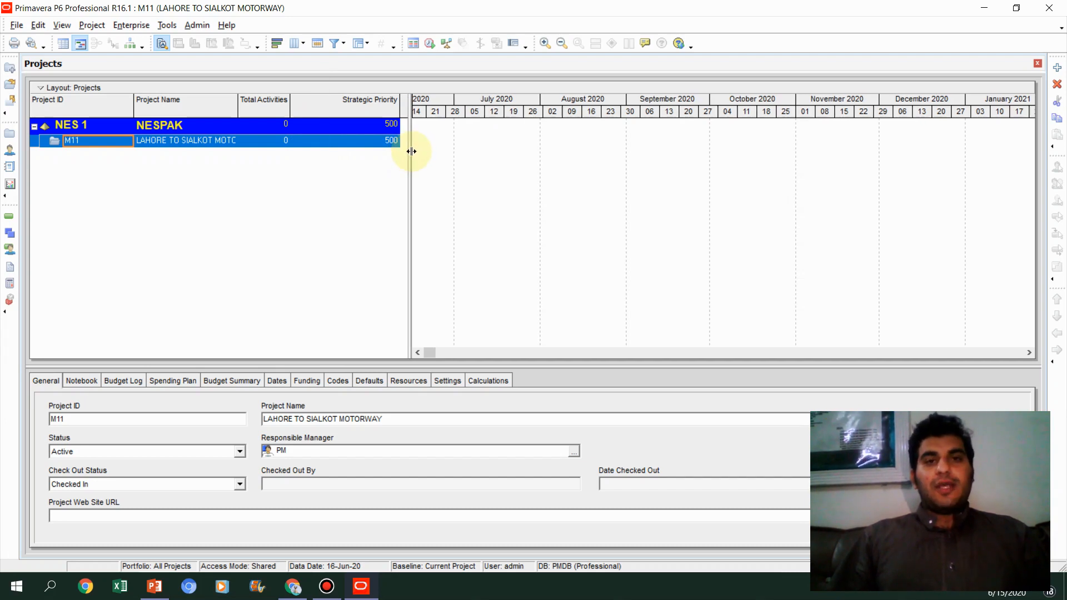